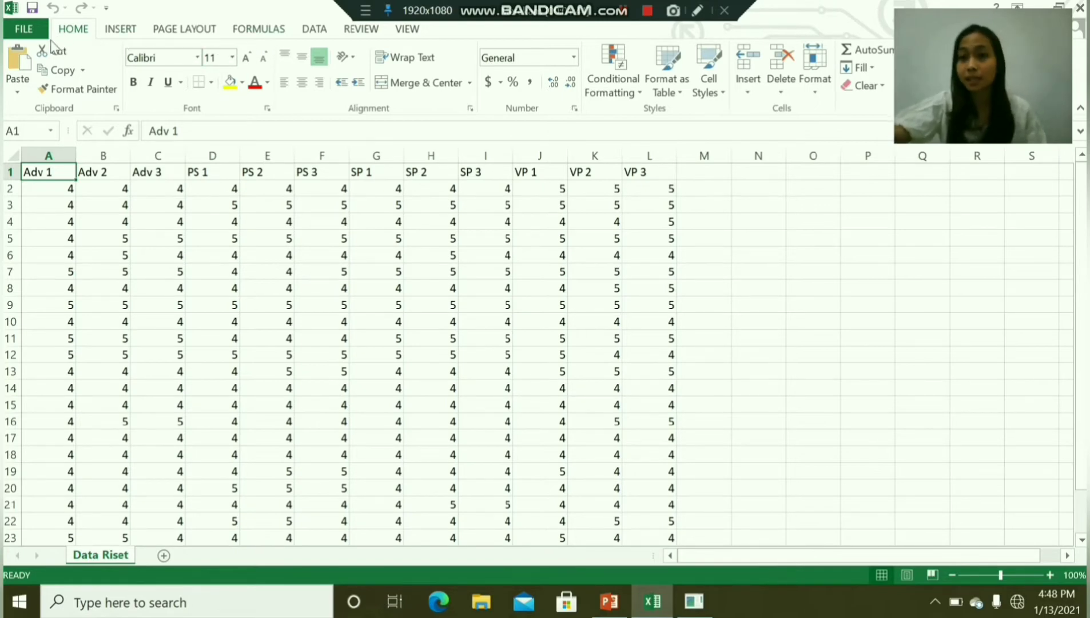
Step: Review saving the Data Riset workbook to Documents as CSV (Comma delimited), and return to the sheet without saving
{"action": "left_click", "coordinate": [22, 32]}
{"action": "left_click", "coordinate": [53, 173]}
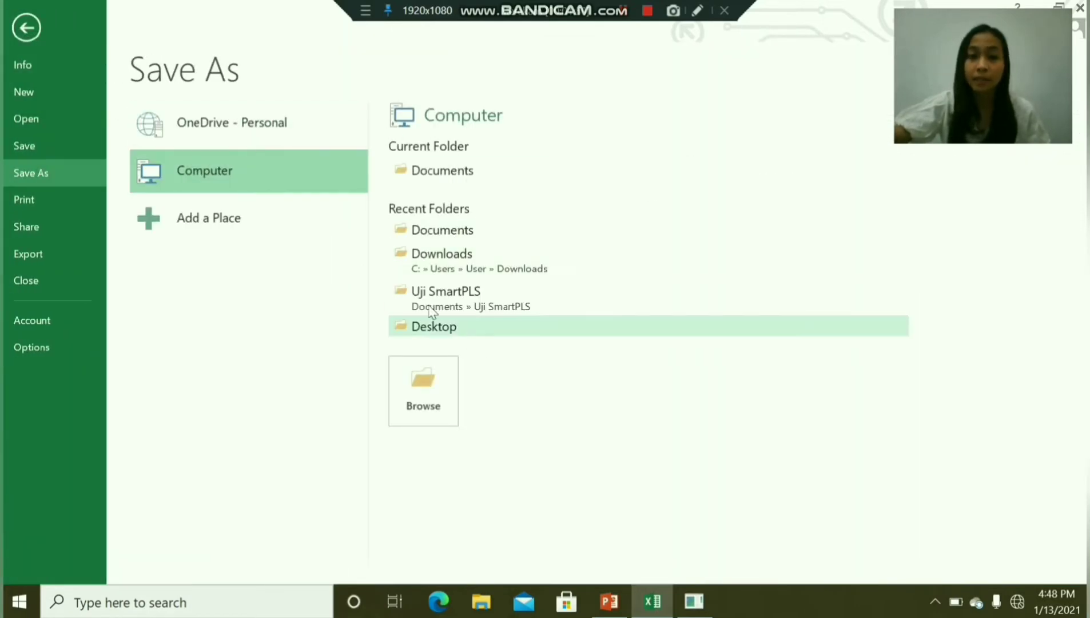
{"action": "left_click", "coordinate": [455, 175]}
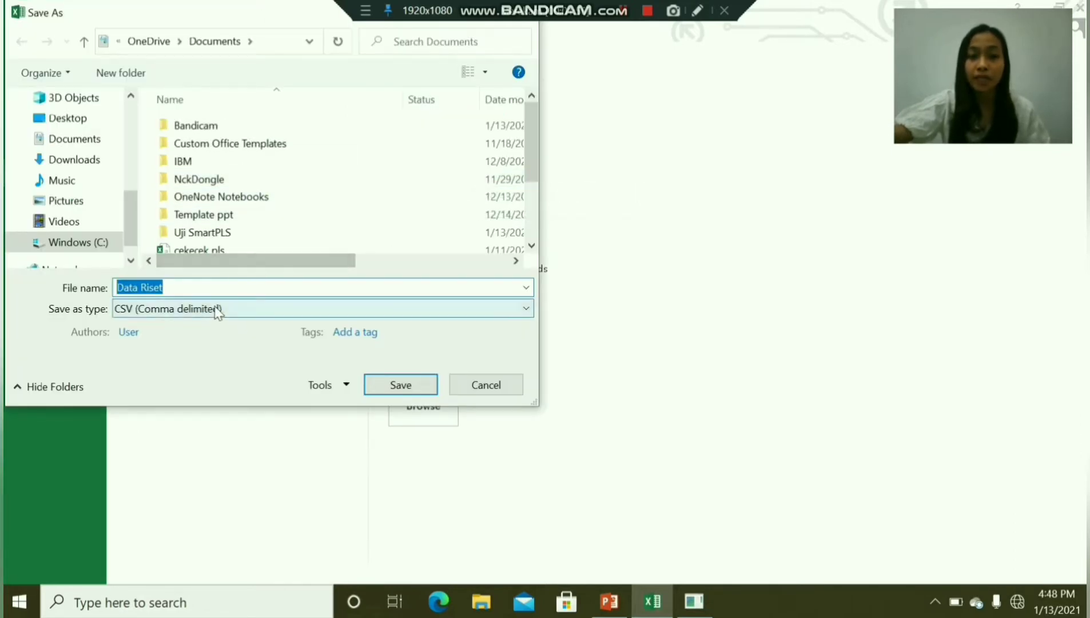
{"action": "left_click", "coordinate": [179, 286]}
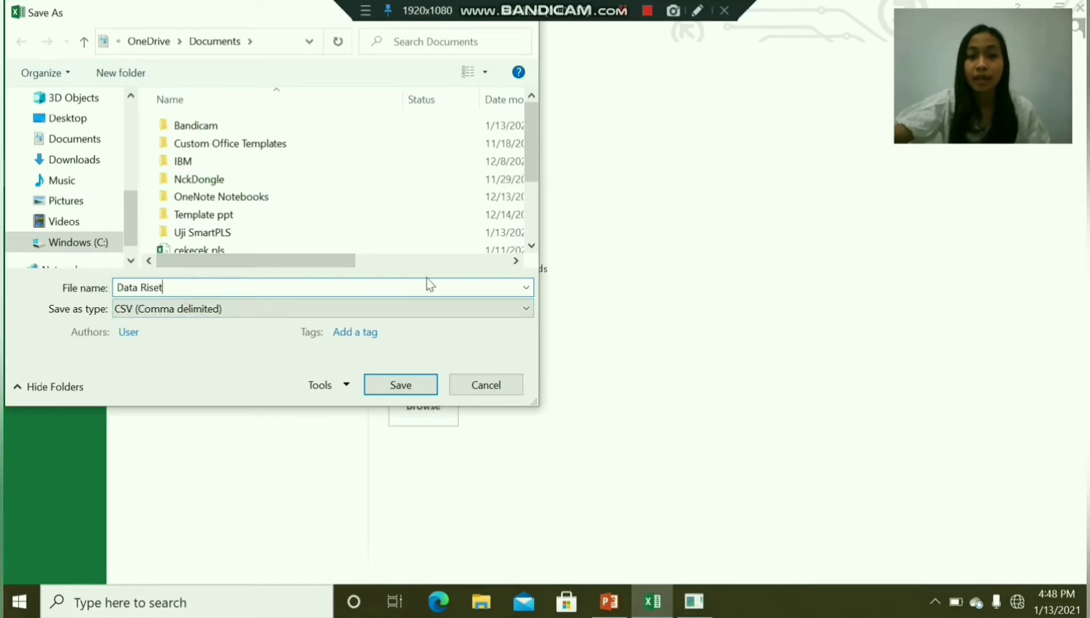
{"action": "left_click", "coordinate": [522, 309]}
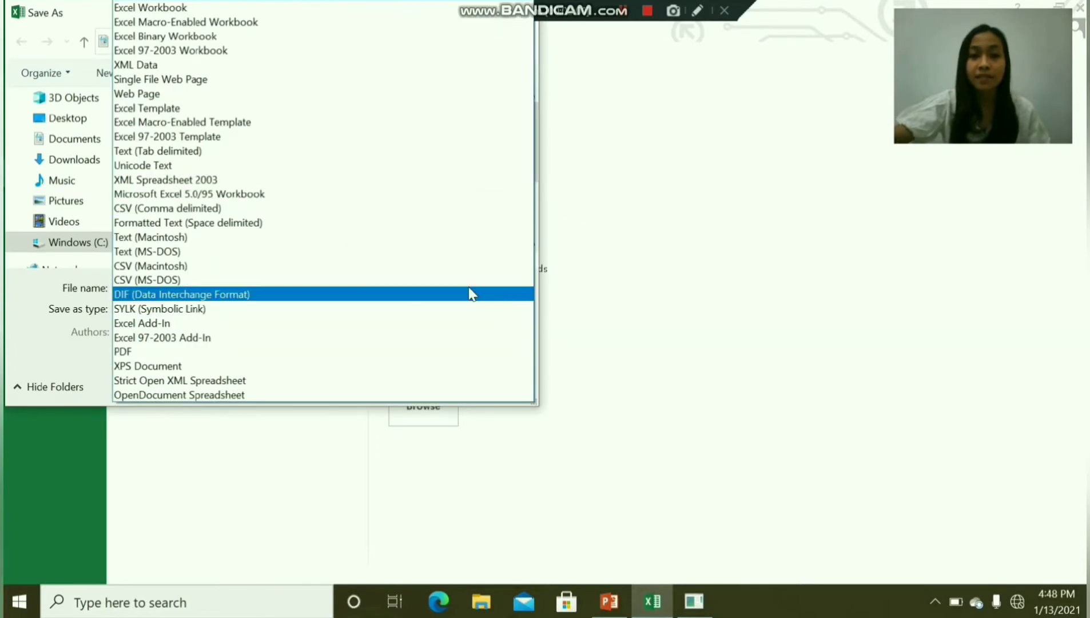
{"action": "left_click", "coordinate": [196, 209]}
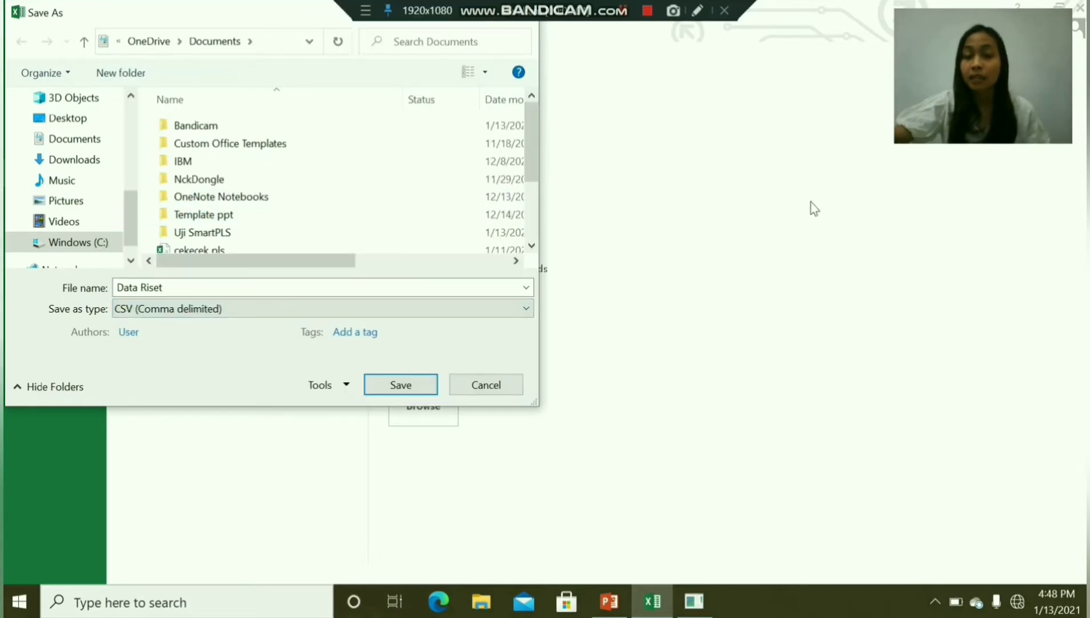
{"action": "left_click", "coordinate": [486, 384]}
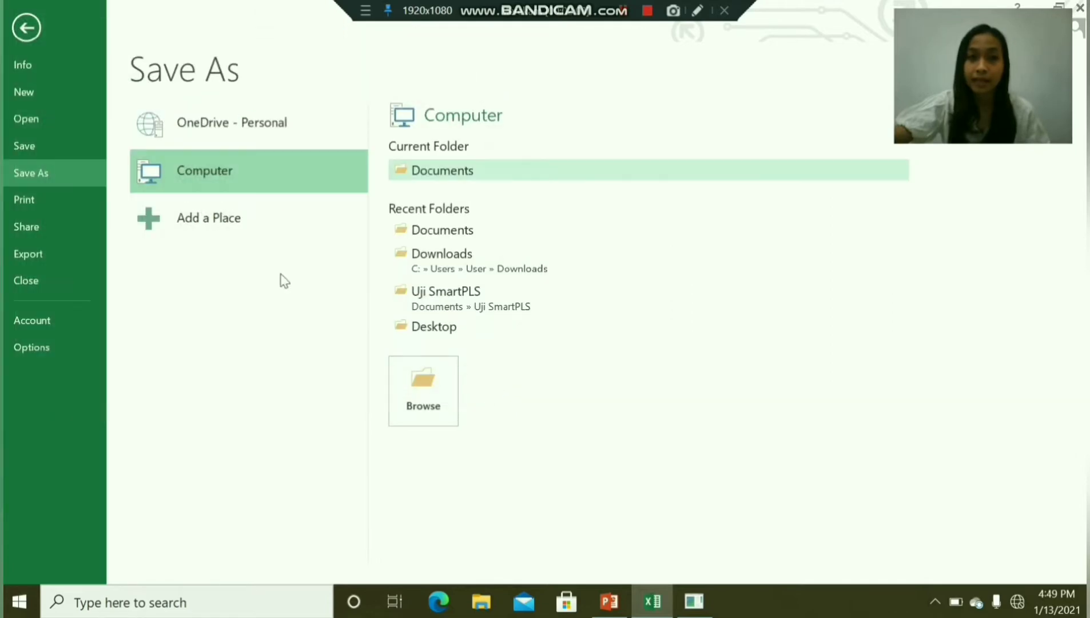
{"action": "left_click", "coordinate": [33, 24]}
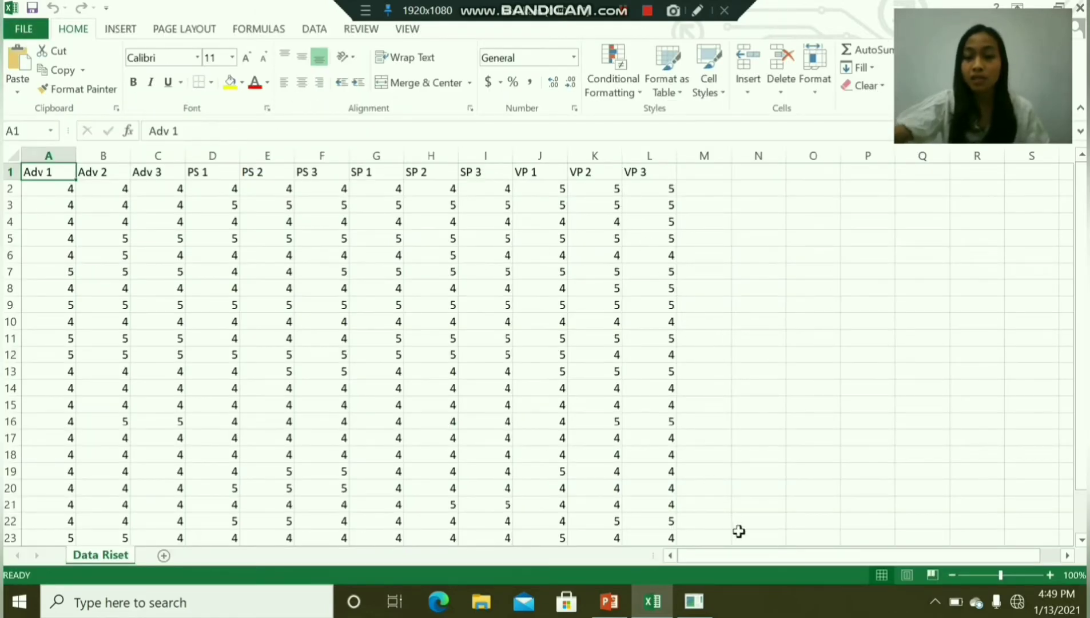
Step: Switch to SmartPLS and create a new project named uji 1
{"action": "left_click", "coordinate": [695, 602]}
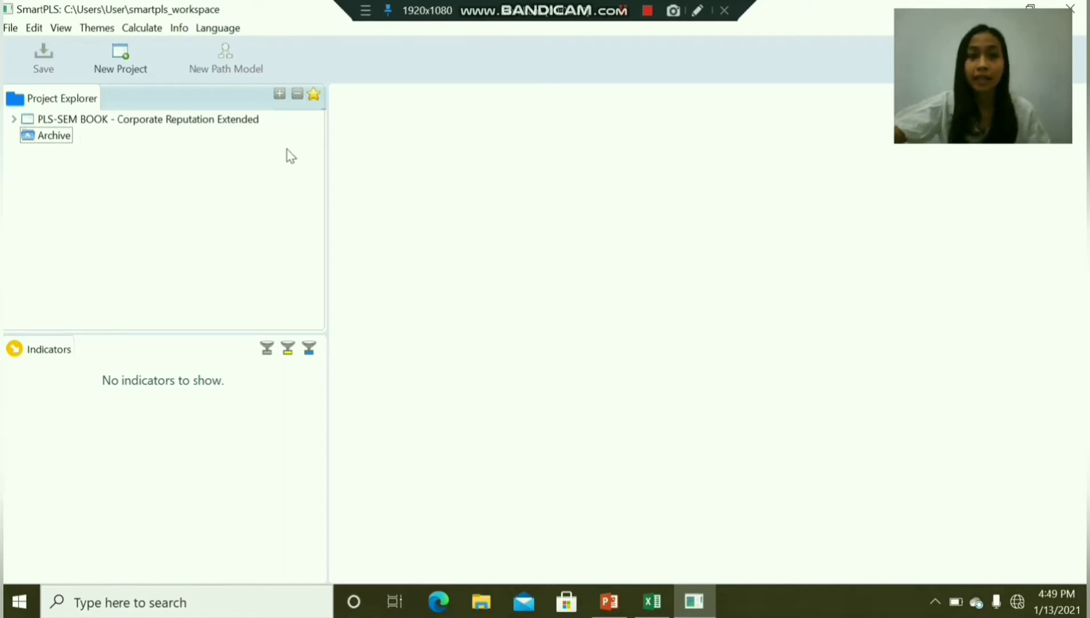
{"action": "left_click", "coordinate": [117, 59]}
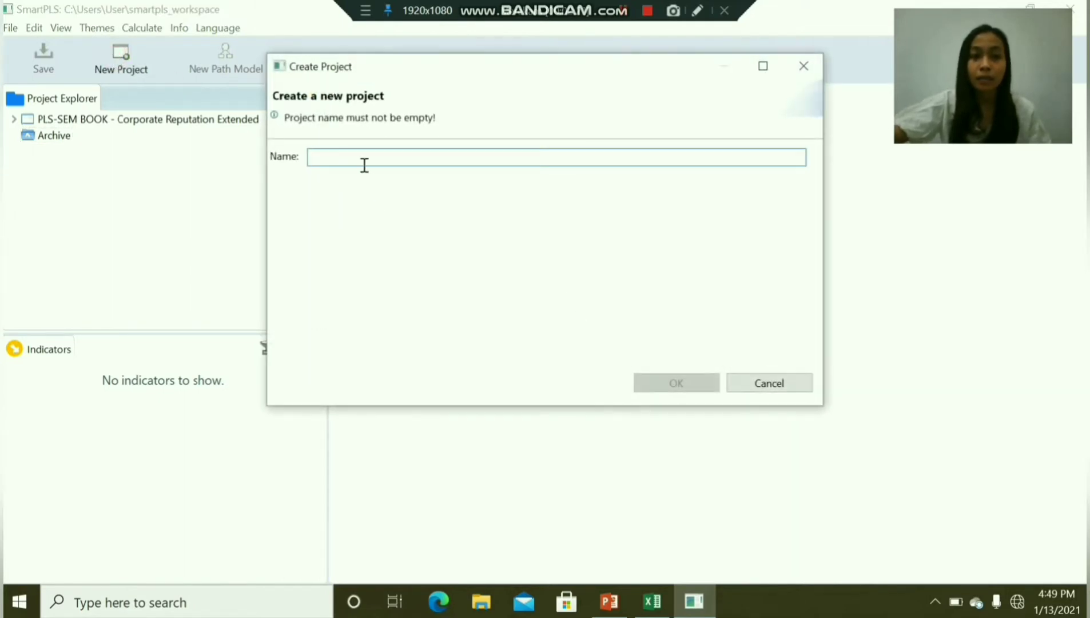
{"action": "left_click", "coordinate": [362, 161]}
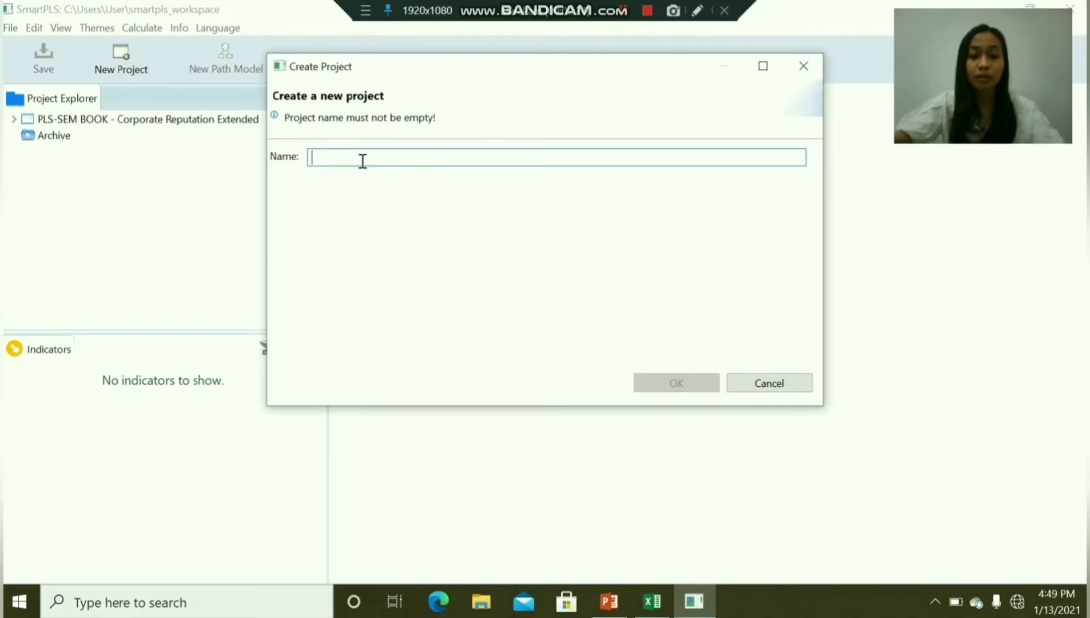
{"action": "type", "text": "u"}
{"action": "key", "text": "BackSpace"}
{"action": "type", "text": "uji 1"}
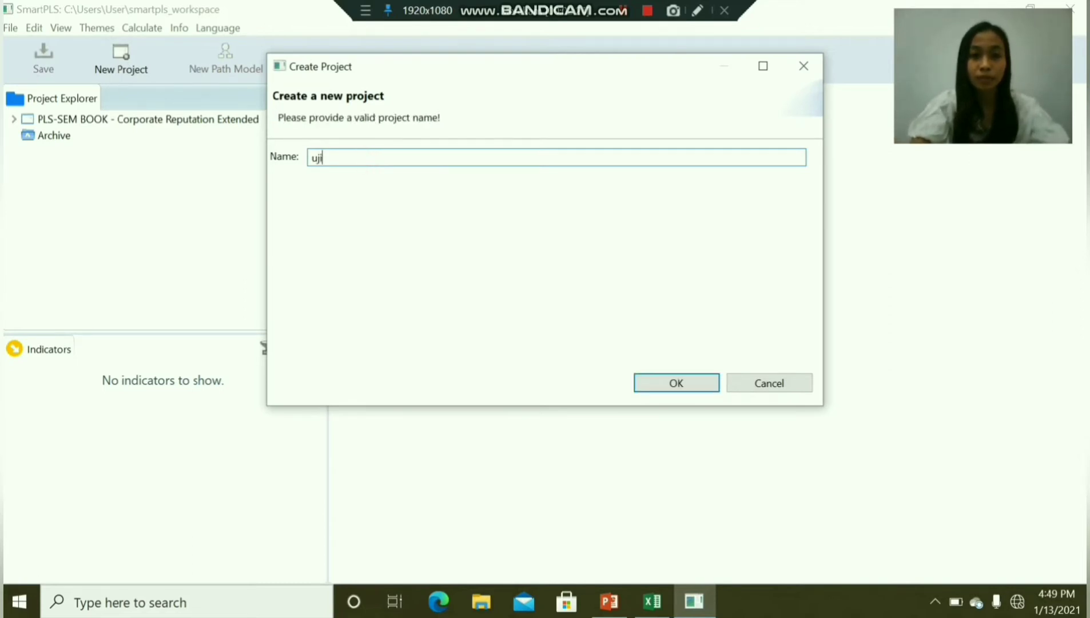
{"action": "left_click", "coordinate": [701, 378]}
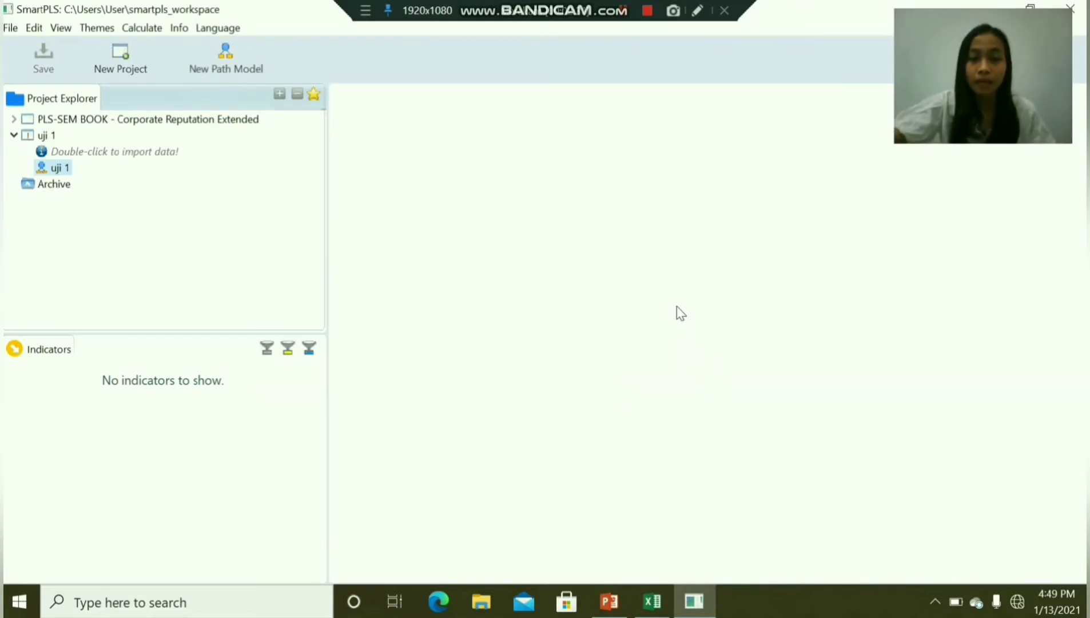
Step: Import the Data Riset file from Documents into the uji 1 project and set its delimiter to Comma
{"action": "double_click", "coordinate": [115, 151]}
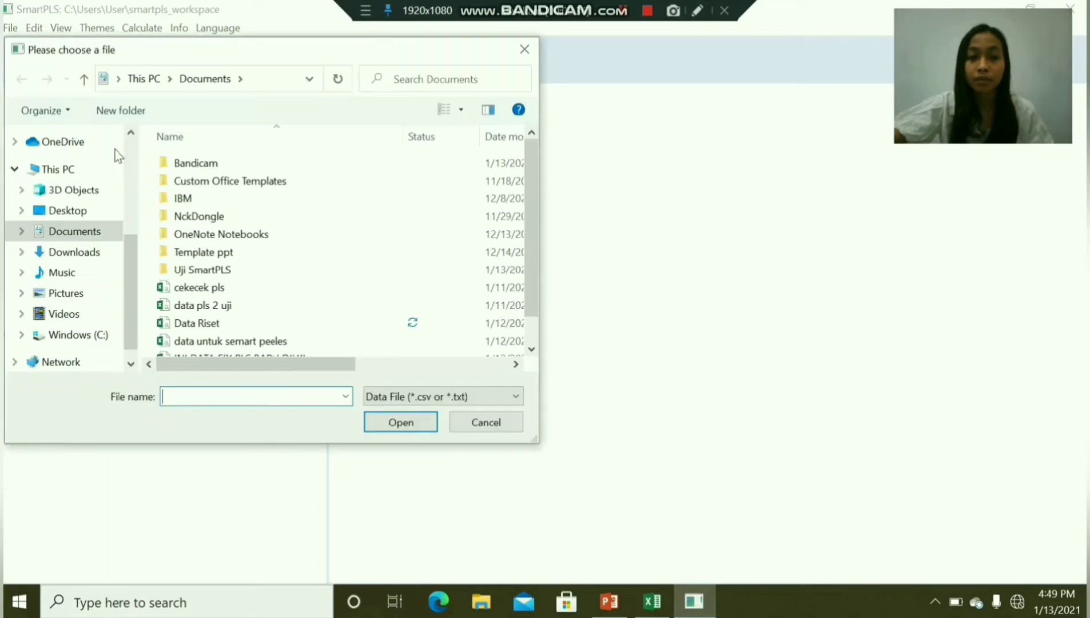
{"action": "left_click", "coordinate": [195, 324]}
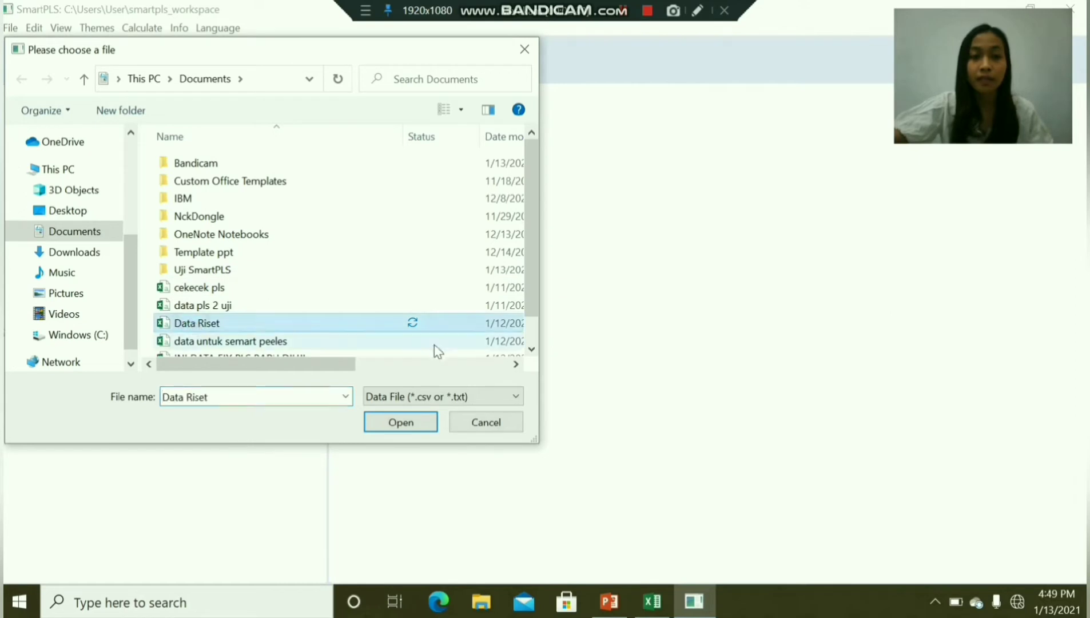
{"action": "left_click", "coordinate": [375, 418]}
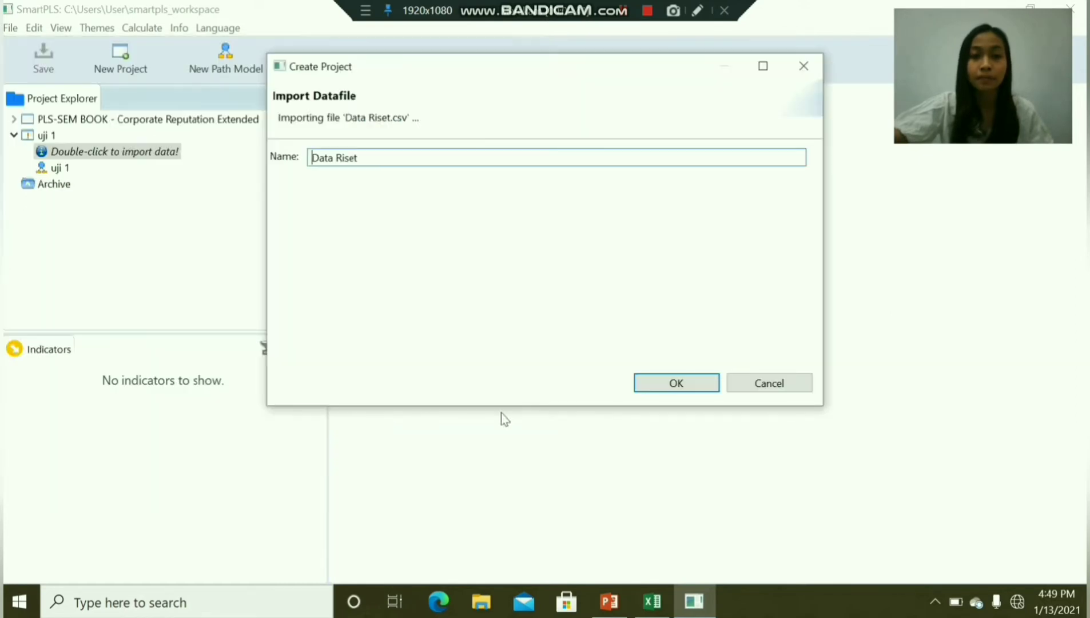
{"action": "left_click", "coordinate": [669, 386]}
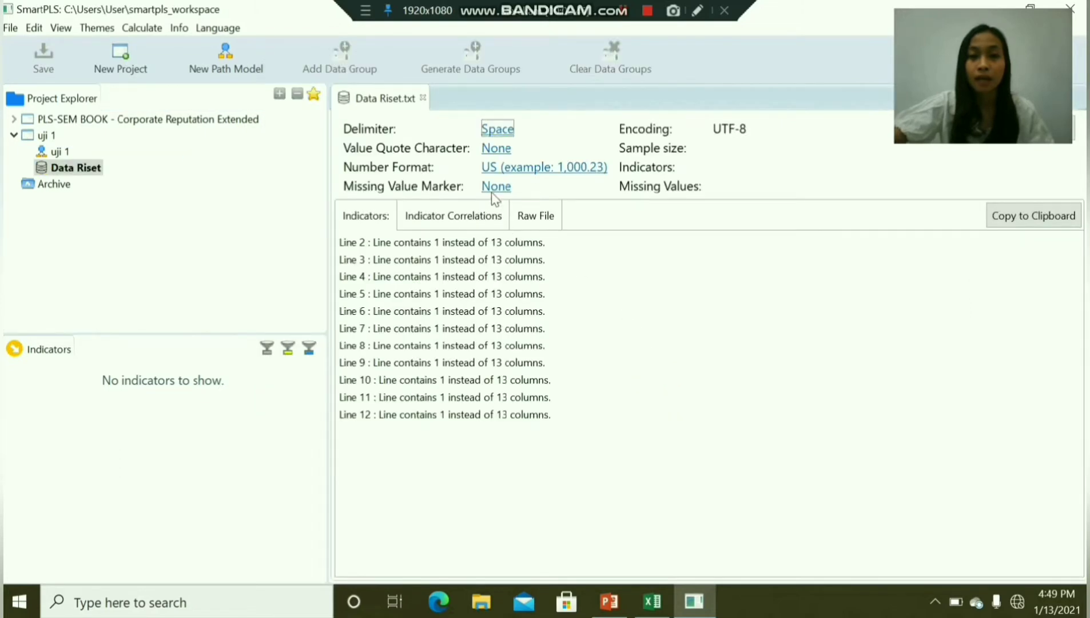
{"action": "left_click", "coordinate": [490, 133]}
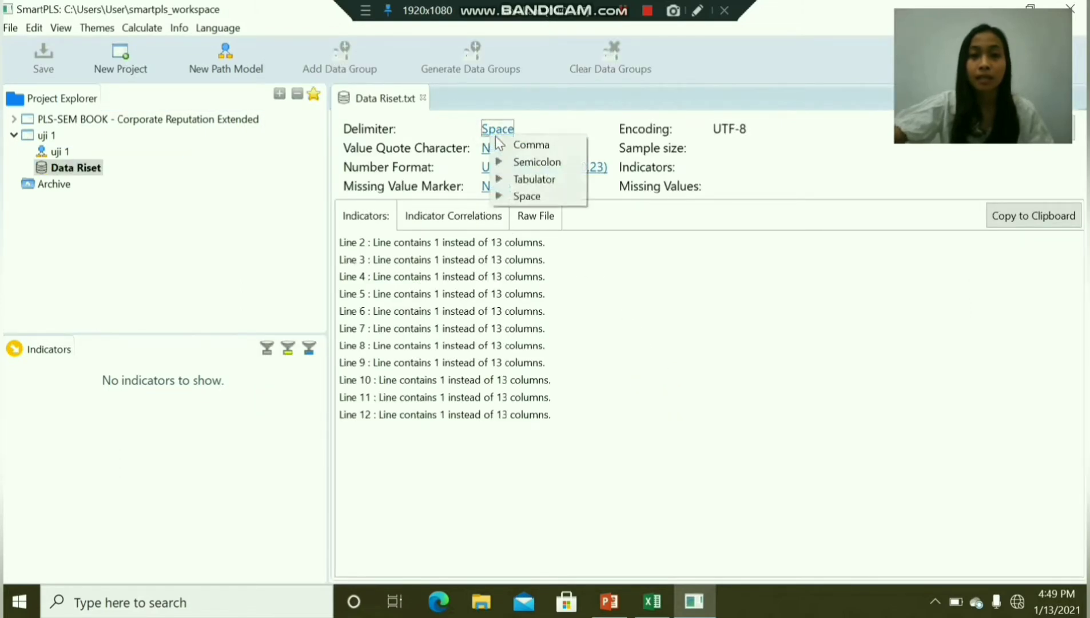
{"action": "left_click", "coordinate": [526, 143]}
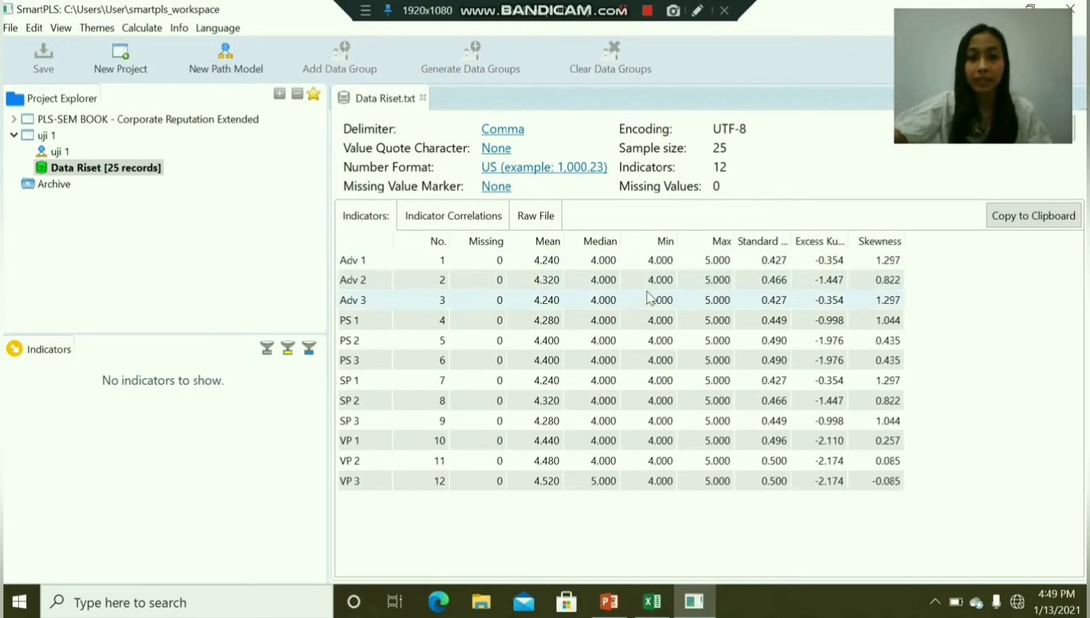
Step: Open the uji 1 path model and add a latent variable with indicators Adv 1, Adv 2 and Adv 3 near the canvas's upper-left corner
{"action": "left_click", "coordinate": [57, 153]}
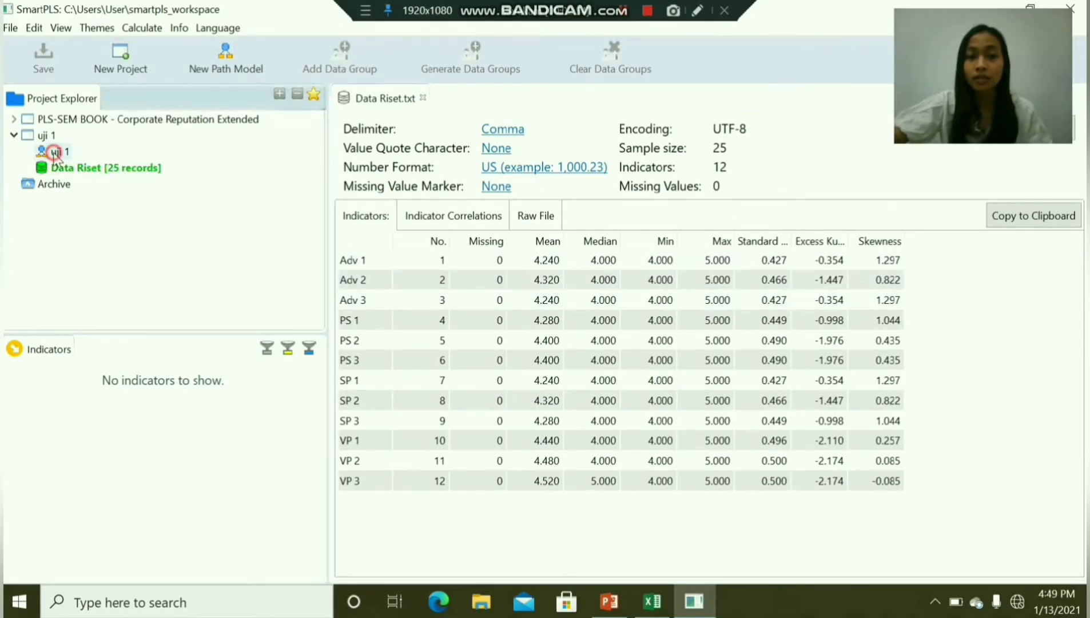
{"action": "double_click", "coordinate": [56, 152]}
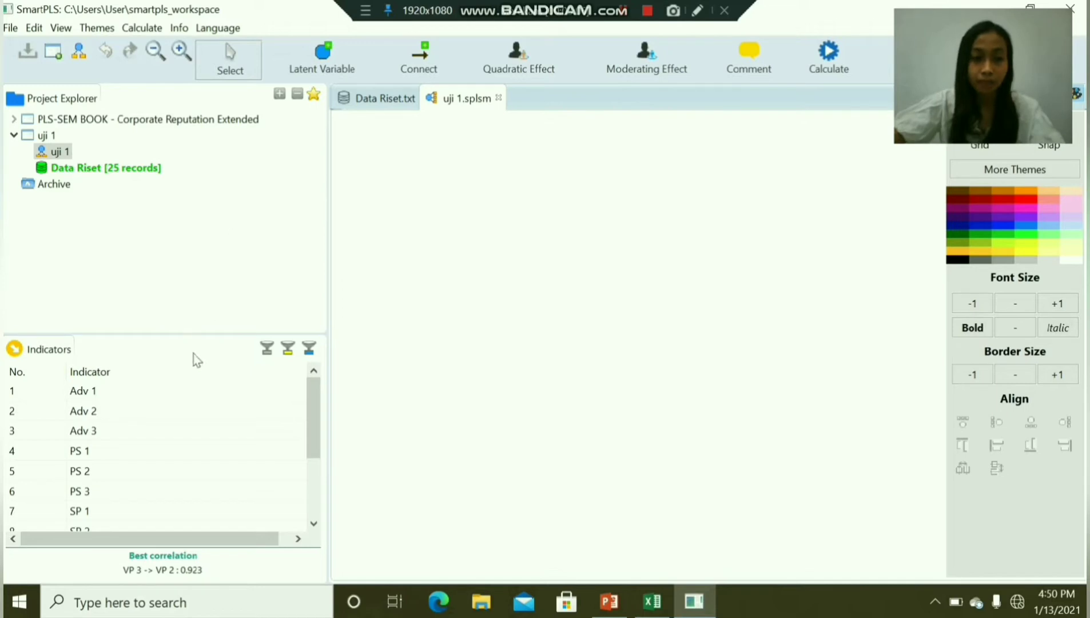
{"action": "left_click", "coordinate": [100, 393]}
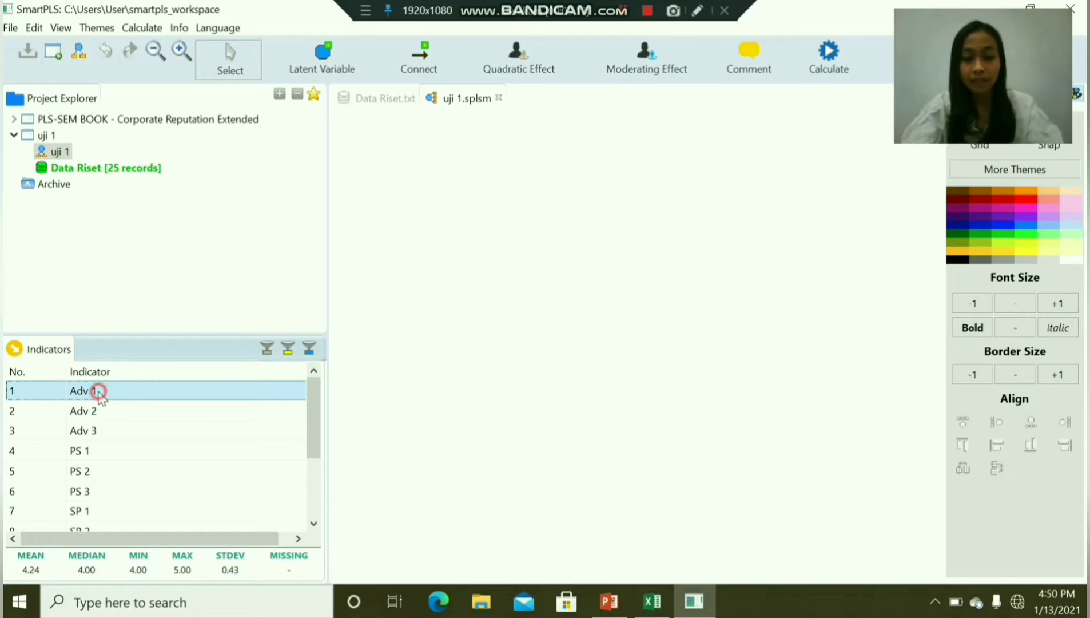
{"action": "key", "text": "shift+Down"}
{"action": "key", "text": "shift+Down"}
{"action": "left_click_drag", "start_coordinate": [98, 392], "coordinate": [412, 151]}
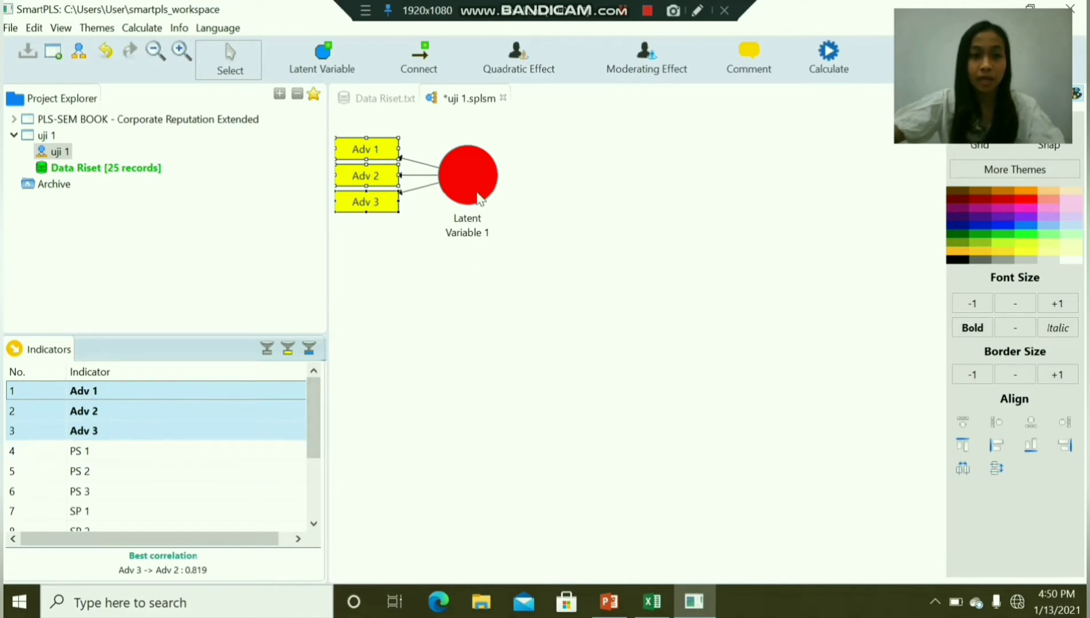
{"action": "left_click", "coordinate": [523, 152]}
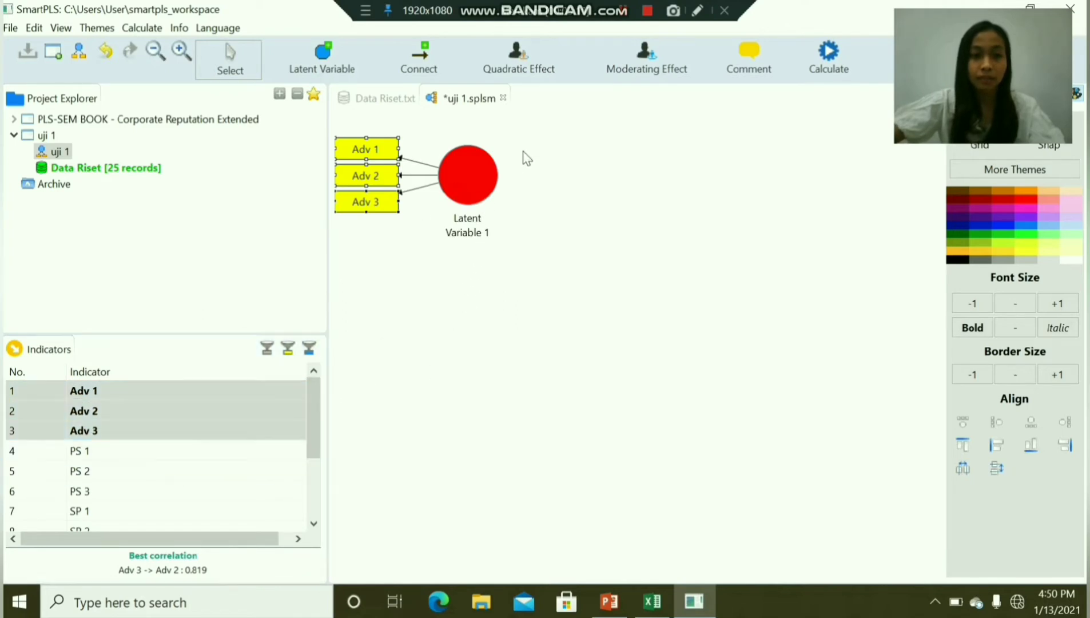
{"action": "left_click", "coordinate": [460, 183]}
Step: Add a second latent variable with indicators PS 1, PS 2 and PS 3 below the Adv construct
{"action": "left_click", "coordinate": [119, 454]}
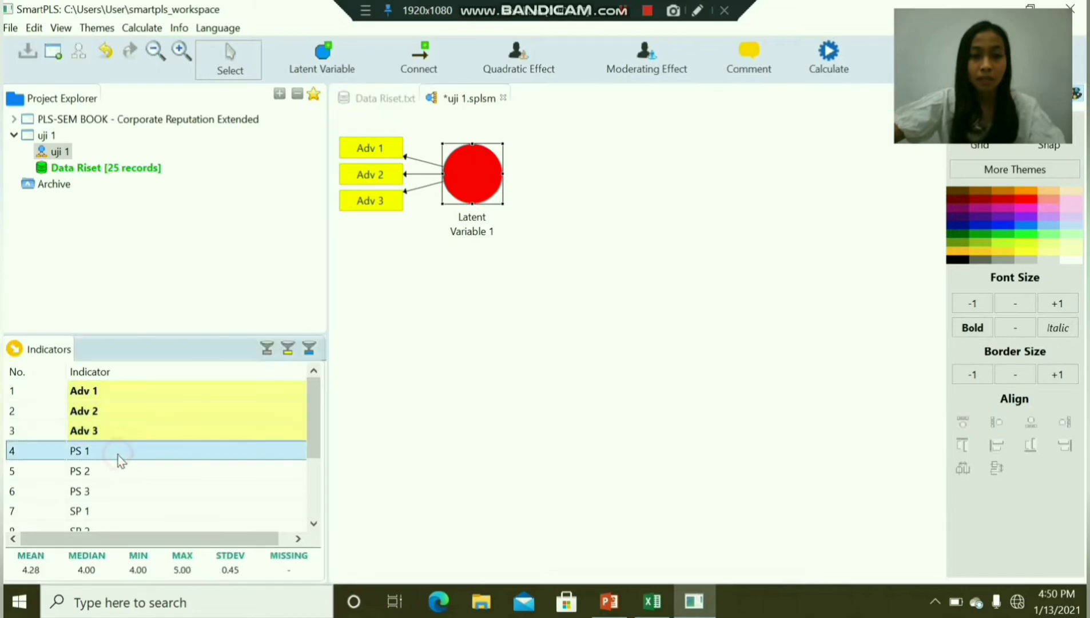
{"action": "key", "text": "shift+Down"}
{"action": "key", "text": "shift+Down"}
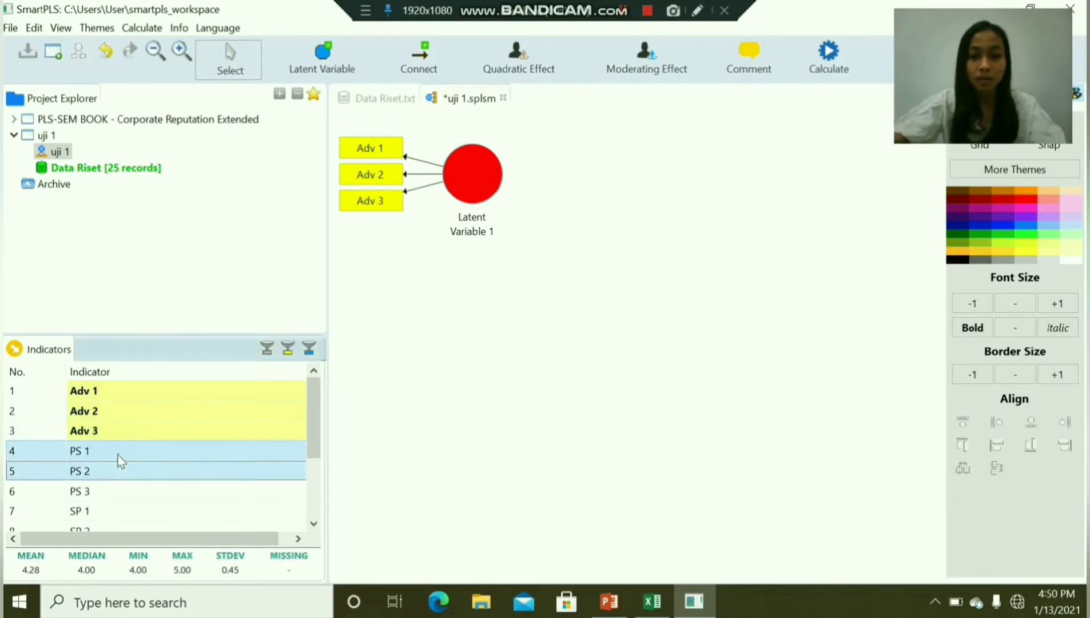
{"action": "left_click", "coordinate": [119, 454]}
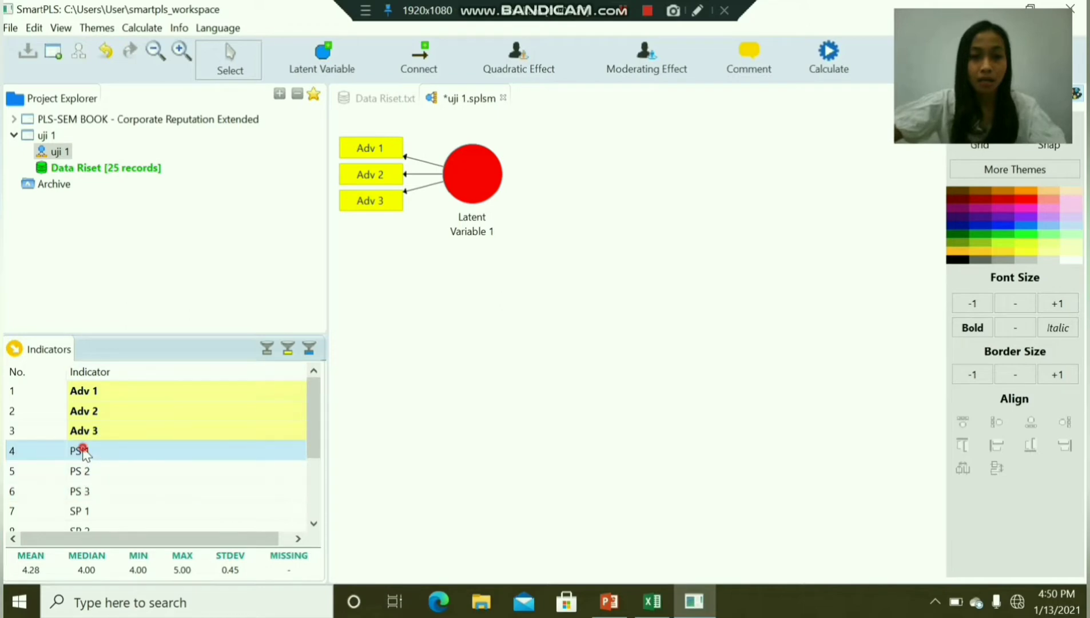
{"action": "key", "text": "shift+Down"}
{"action": "key", "text": "shift+Down"}
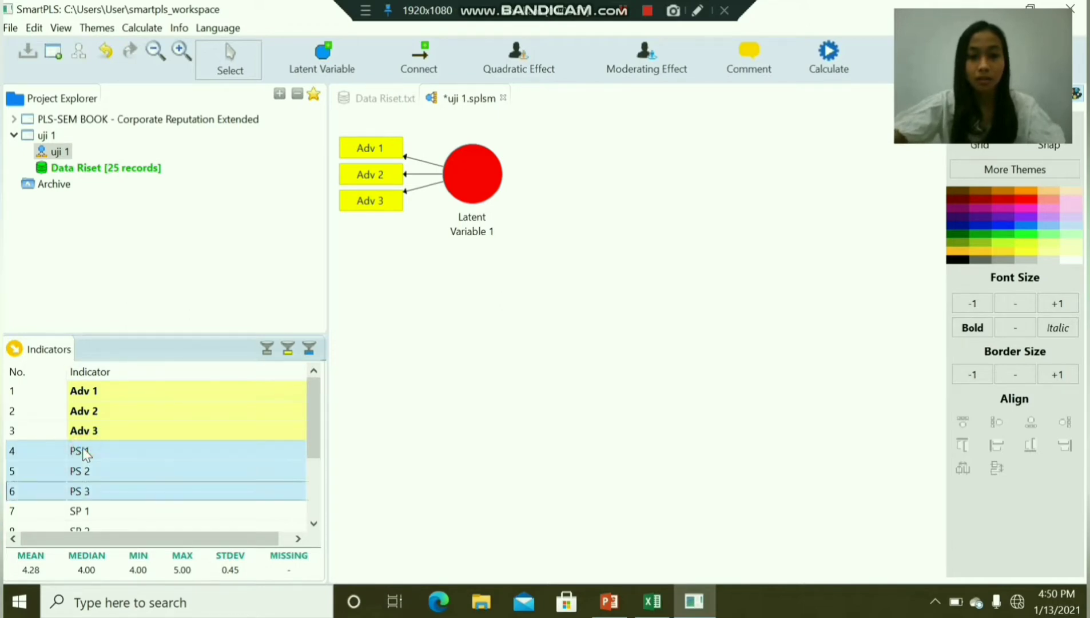
{"action": "left_click", "coordinate": [182, 457]}
{"action": "left_click", "coordinate": [135, 458]}
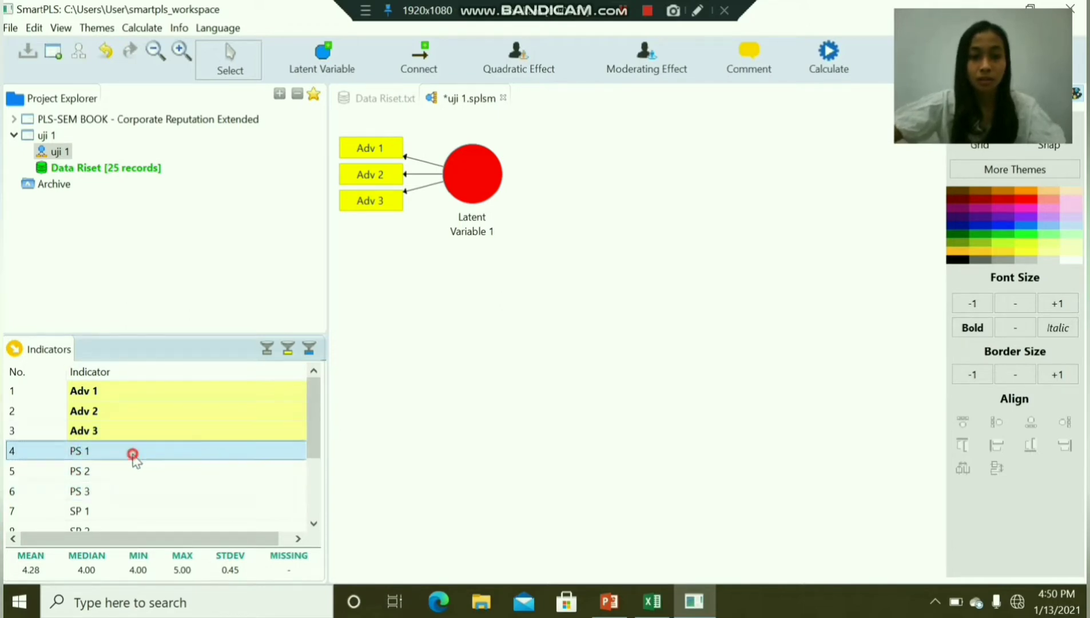
{"action": "key", "text": "shift+Down"}
{"action": "key", "text": "shift+Down"}
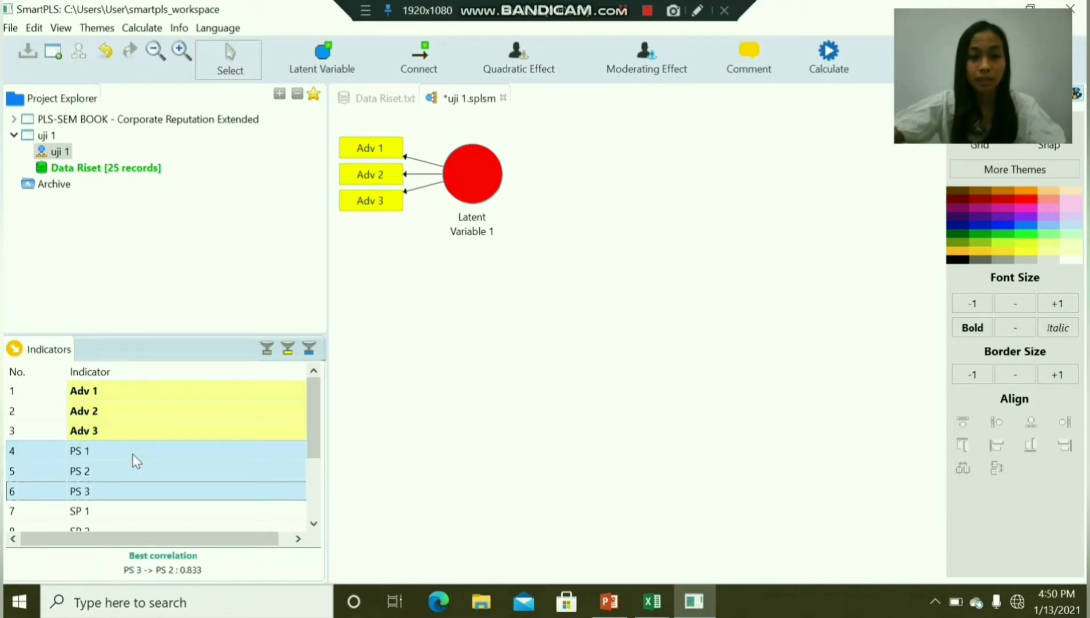
{"action": "mouse_move", "coordinate": [136, 474]}
{"action": "left_mouse_down"}
{"action": "mouse_move", "coordinate": [594, 346]}
{"action": "mouse_move", "coordinate": [503, 332]}
{"action": "mouse_move", "coordinate": [454, 289]}
{"action": "mouse_move", "coordinate": [134, 480]}
{"action": "mouse_move", "coordinate": [126, 469]}
{"action": "left_mouse_up"}
{"action": "left_click", "coordinate": [125, 451]}
{"action": "left_click", "coordinate": [126, 451]}
{"action": "key", "text": "shift+Down"}
{"action": "key", "text": "shift+Down"}
{"action": "left_click_drag", "start_coordinate": [127, 456], "coordinate": [467, 277]}
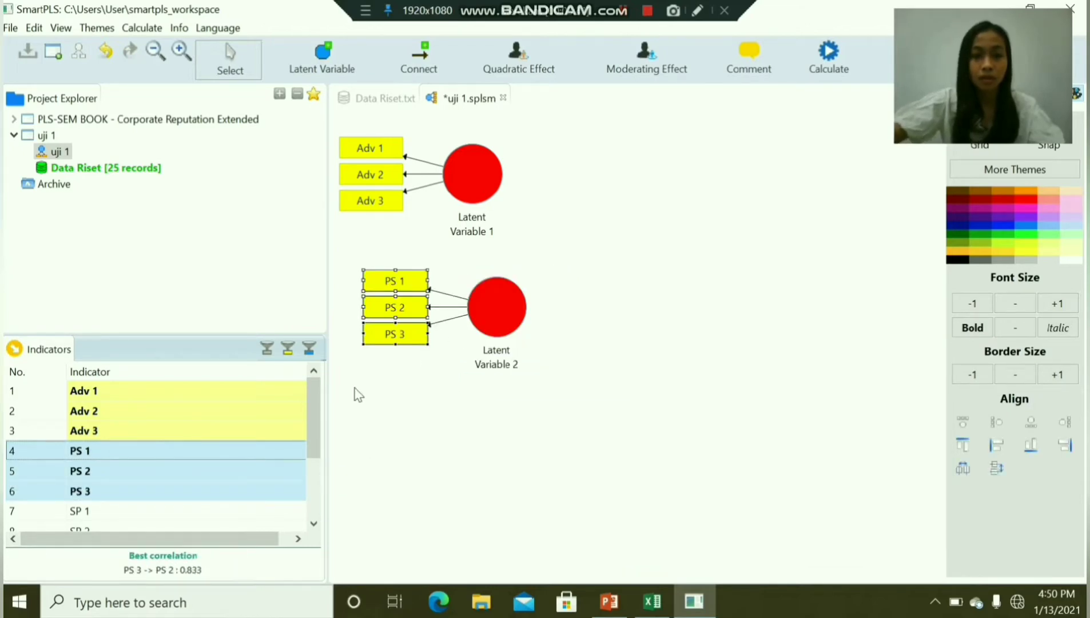
Step: Add a third latent variable with indicators SP 1, SP 2 and SP 3 below and to the right of the PS construct
{"action": "scroll", "coordinate": [67, 476], "scroll_direction": "down", "scroll_amount": 1}
{"action": "left_click", "coordinate": [63, 502]}
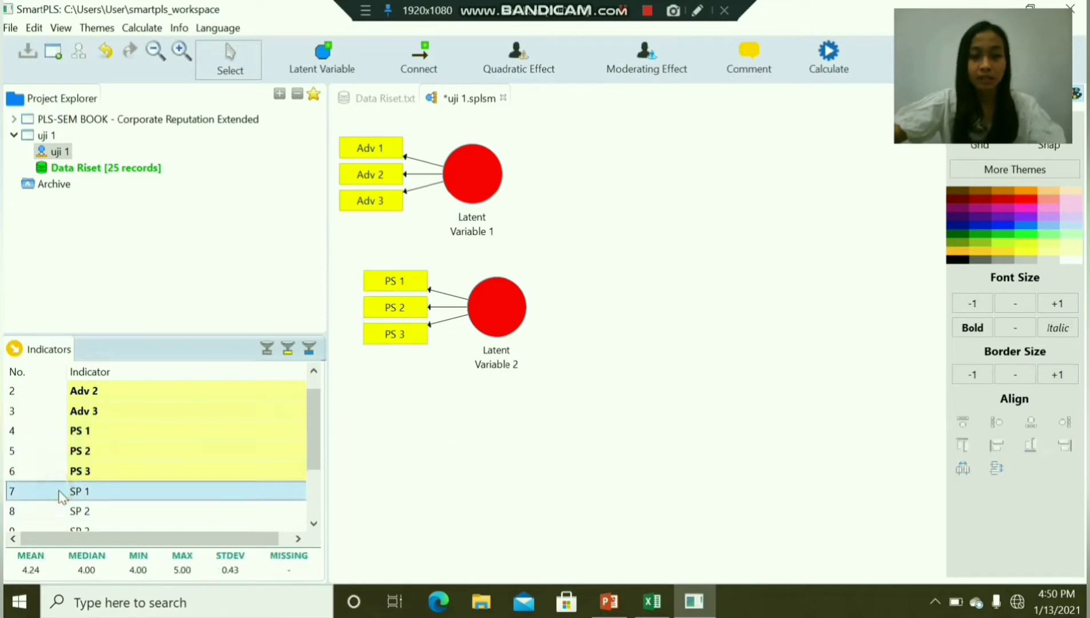
{"action": "left_click_drag", "start_coordinate": [58, 493], "coordinate": [63, 492]}
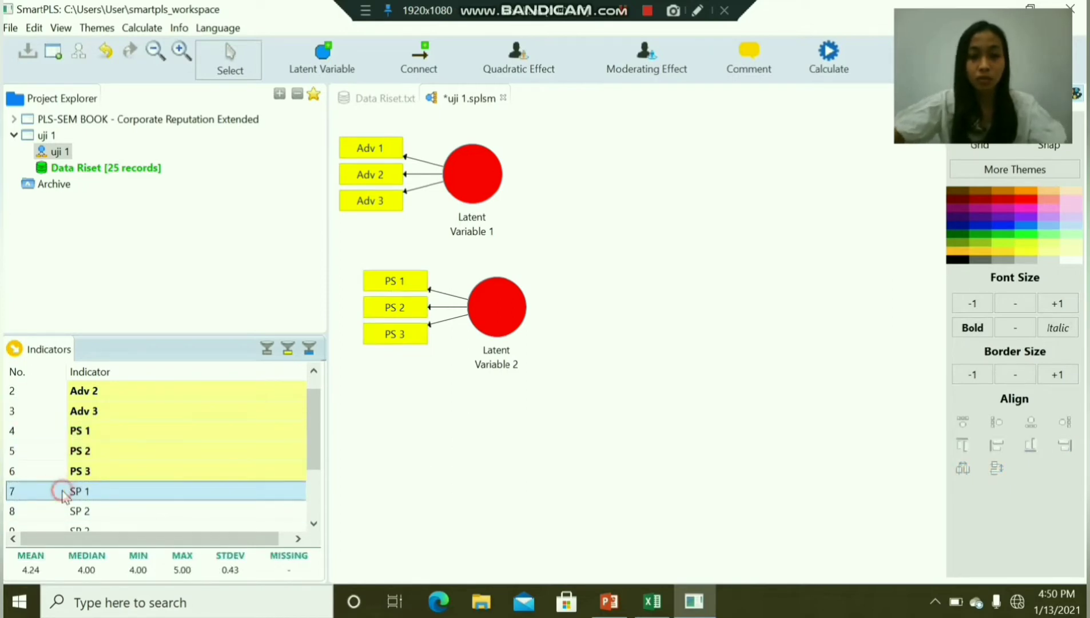
{"action": "key", "text": "shift+Down"}
{"action": "key", "text": "shift+Down"}
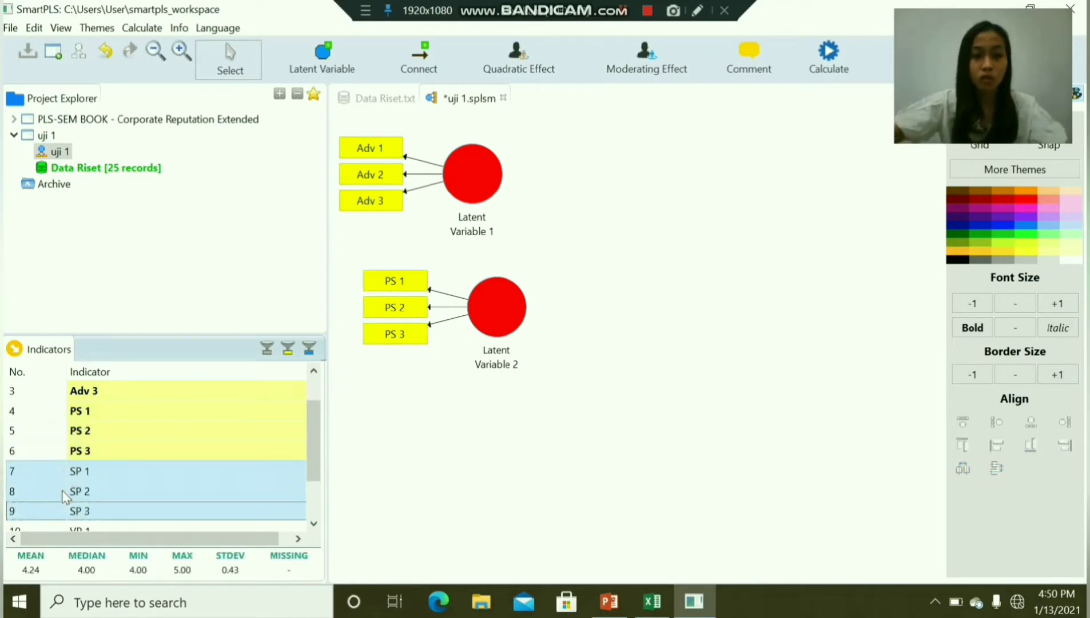
{"action": "left_click_drag", "start_coordinate": [69, 492], "coordinate": [618, 384]}
Step: Add a fourth latent variable with indicators VP 1, VP 2 and VP 3 to the upper right of the SP construct
{"action": "scroll", "coordinate": [240, 466], "scroll_direction": "down", "scroll_amount": 1}
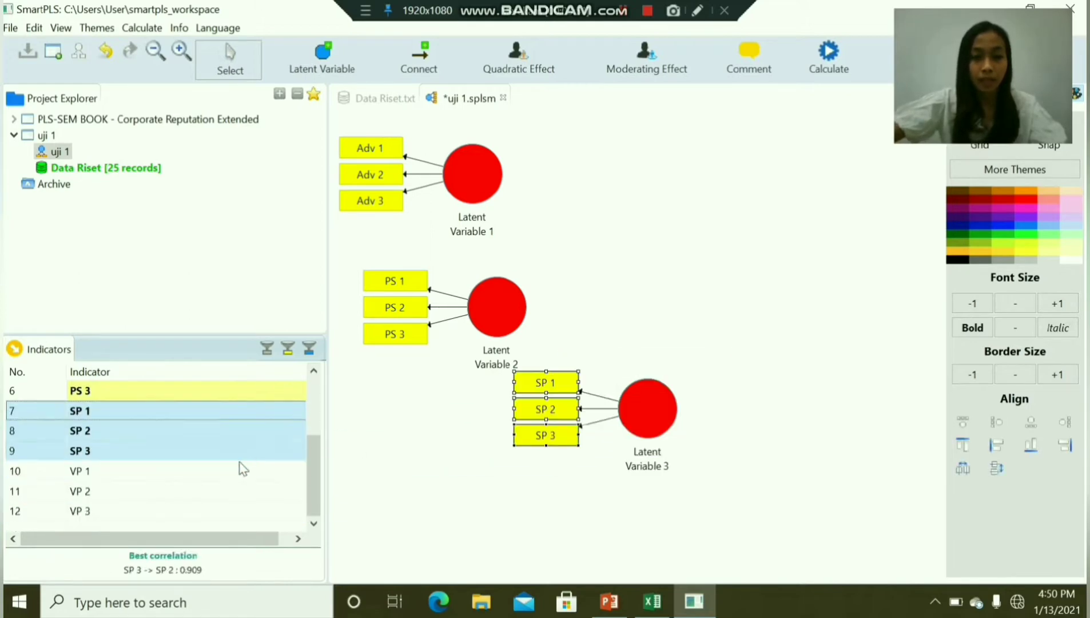
{"action": "left_click", "coordinate": [122, 472]}
{"action": "key", "text": "shift+Down"}
{"action": "key", "text": "shift+Down"}
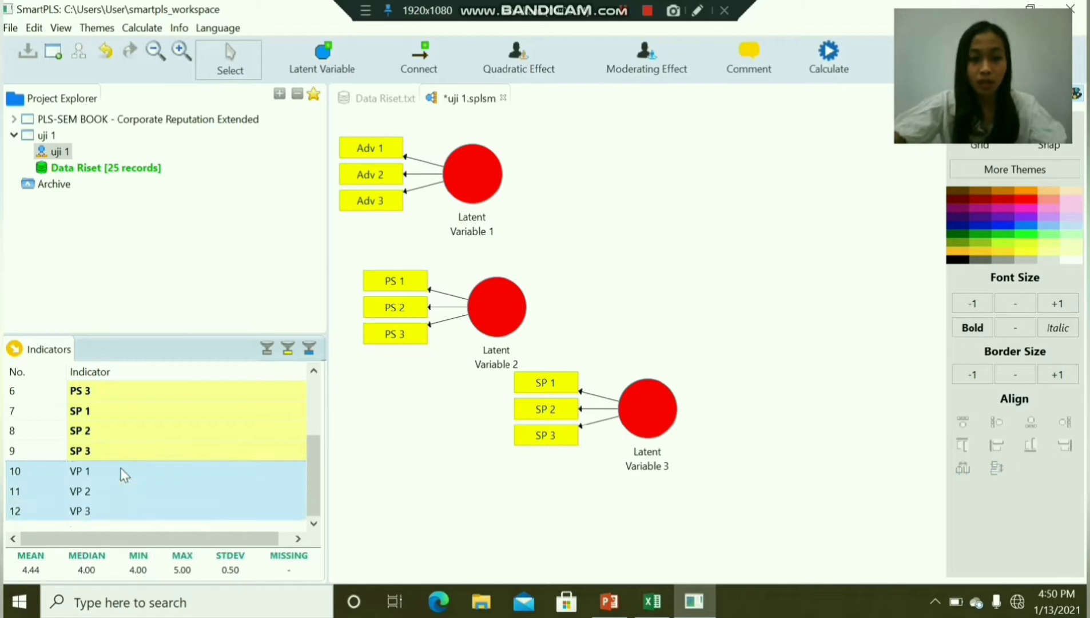
{"action": "left_click_drag", "start_coordinate": [223, 478], "coordinate": [844, 207]}
Step: Rearrange the constructs with PS directly below Adv, SP between them to the right, and VP to the right of SP
{"action": "left_click_drag", "start_coordinate": [505, 304], "coordinate": [480, 384]}
{"action": "left_click_drag", "start_coordinate": [651, 390], "coordinate": [600, 270]}
{"action": "left_click_drag", "start_coordinate": [839, 214], "coordinate": [734, 293]}
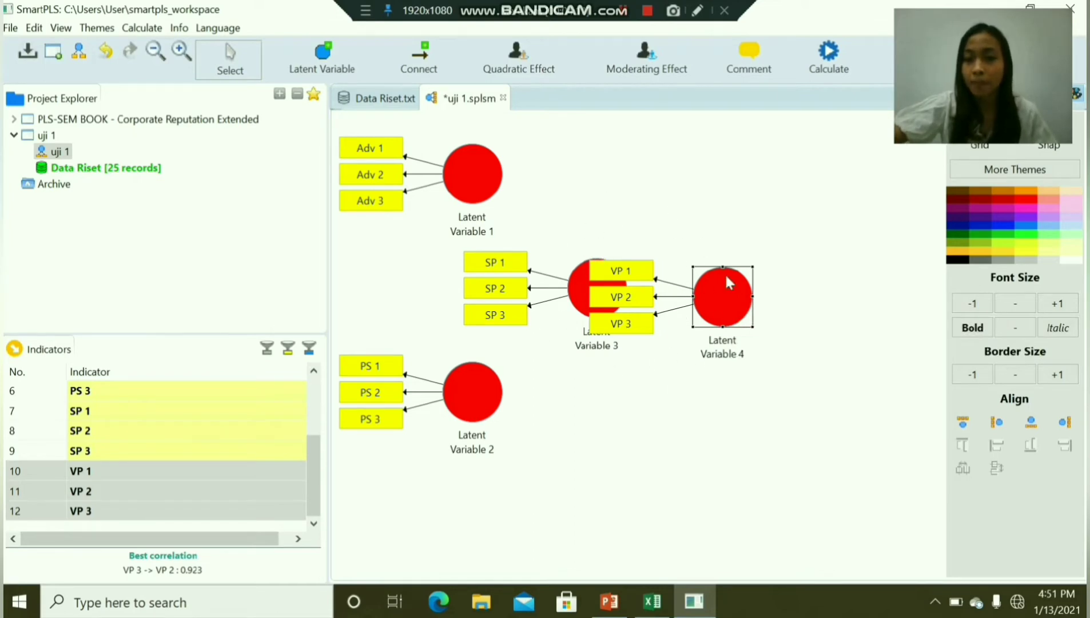
Step: Align the VP construct's indicators to its right side and shift the construct slightly up, level with the SP construct
{"action": "right_click", "coordinate": [707, 297]}
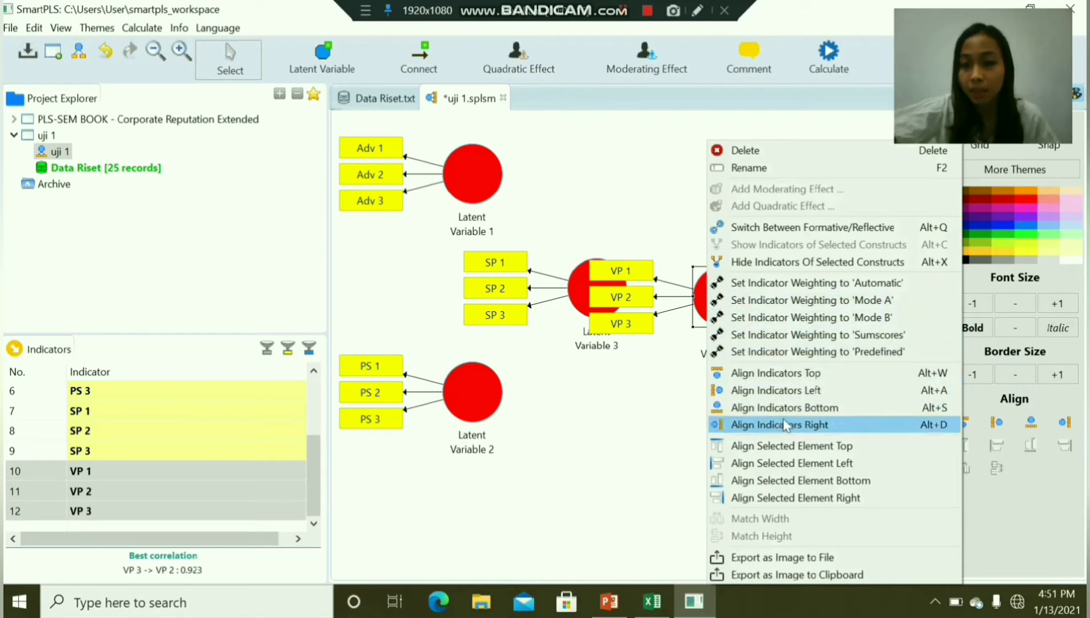
{"action": "left_click", "coordinate": [806, 428]}
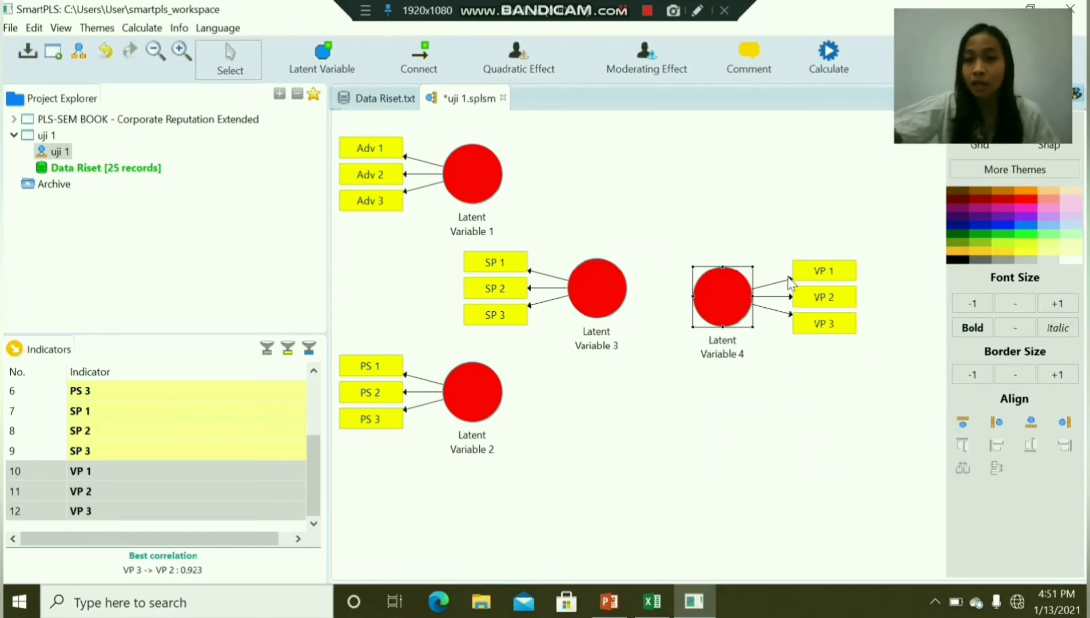
{"action": "left_click_drag", "start_coordinate": [724, 293], "coordinate": [716, 280]}
{"action": "left_click", "coordinate": [774, 367]}
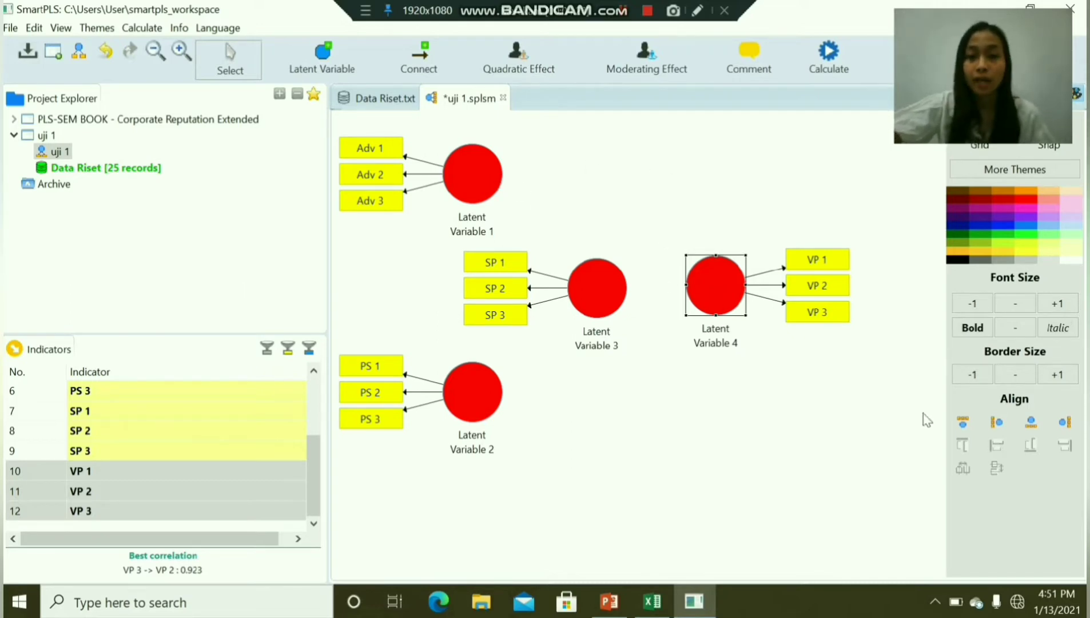
Step: Rename the construct with the Adv indicators to "Advertising (X1)", with (X1) on a second line
{"action": "left_click", "coordinate": [422, 68]}
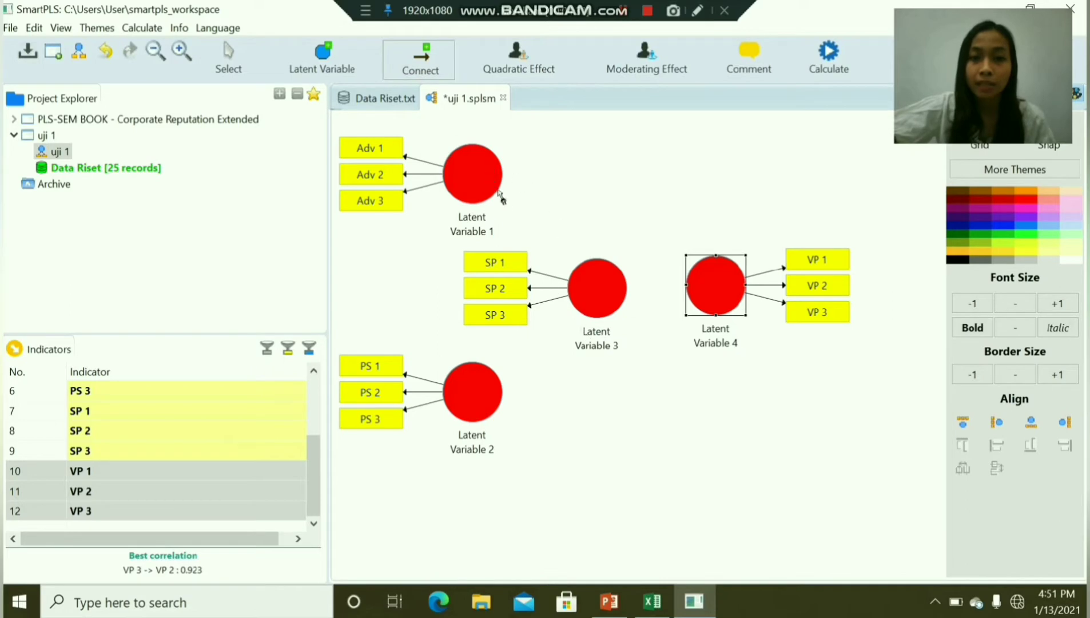
{"action": "left_click", "coordinate": [234, 62]}
{"action": "right_click", "coordinate": [464, 218]}
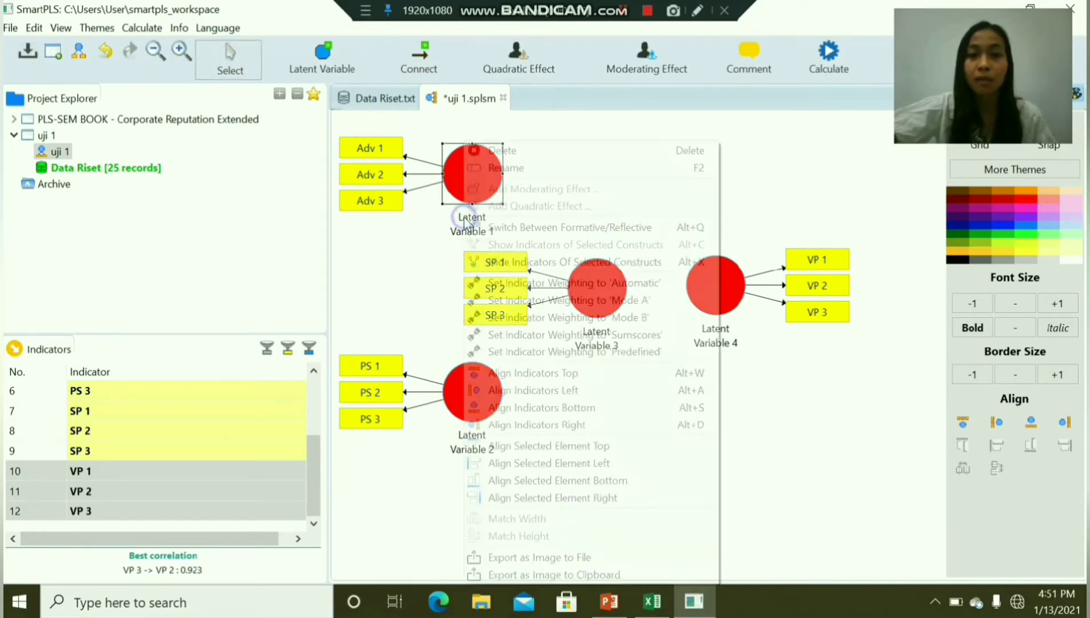
{"action": "left_click", "coordinate": [558, 169]}
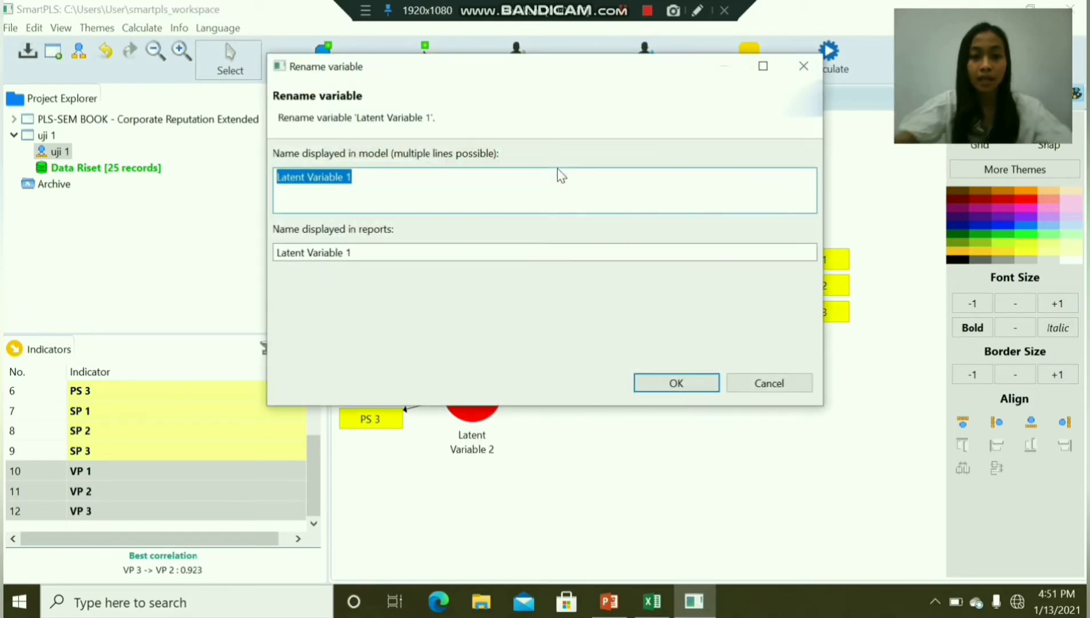
{"action": "type", "text": "Adver"}
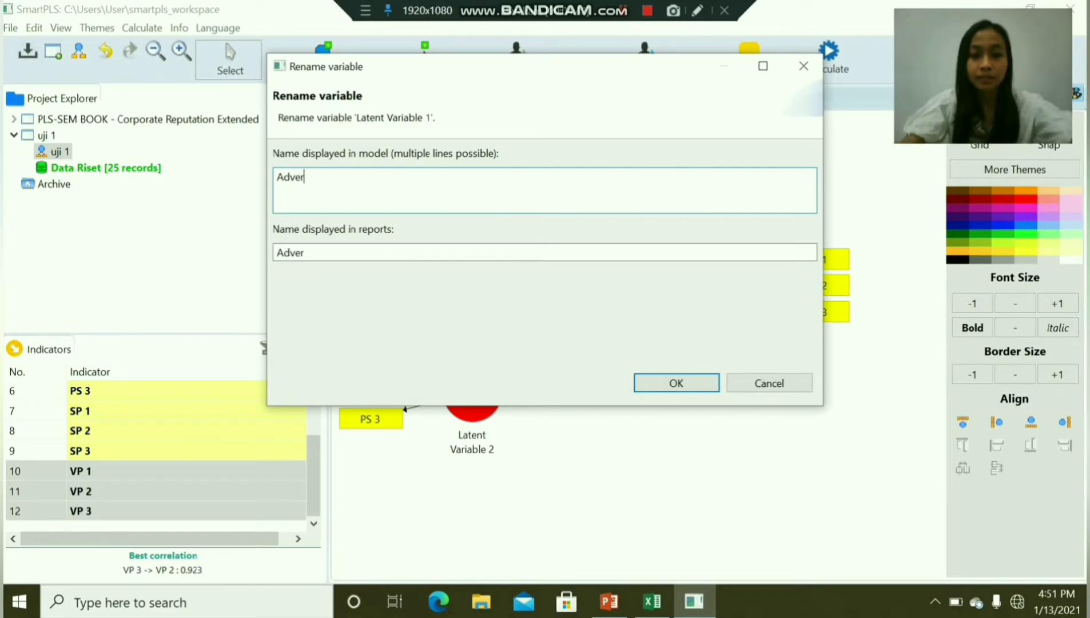
{"action": "type", "text": "tising"}
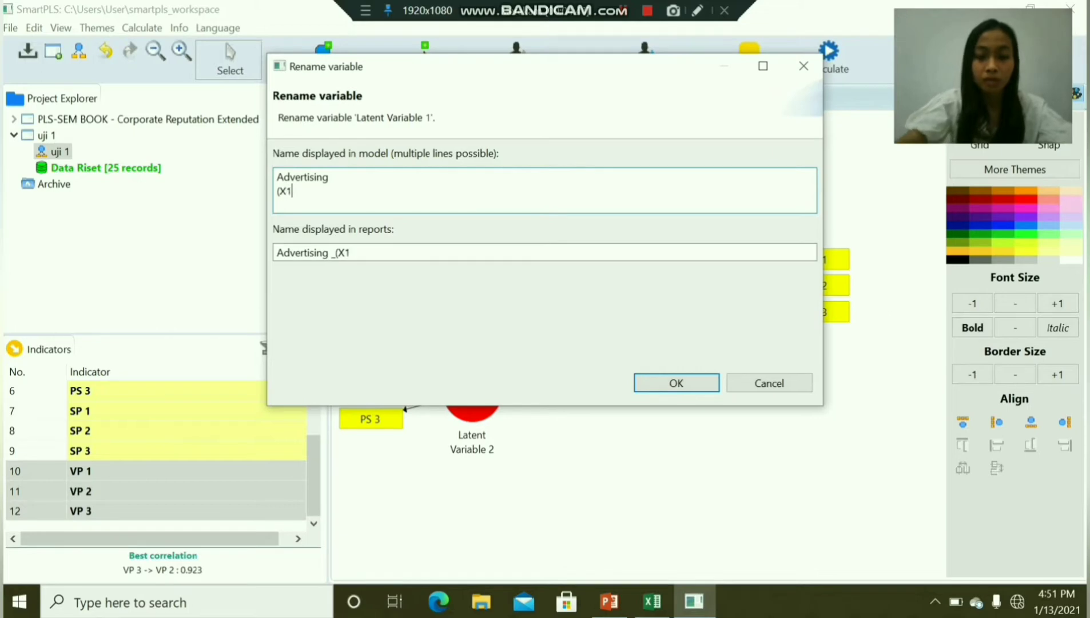
{"action": "left_click", "coordinate": [705, 384]}
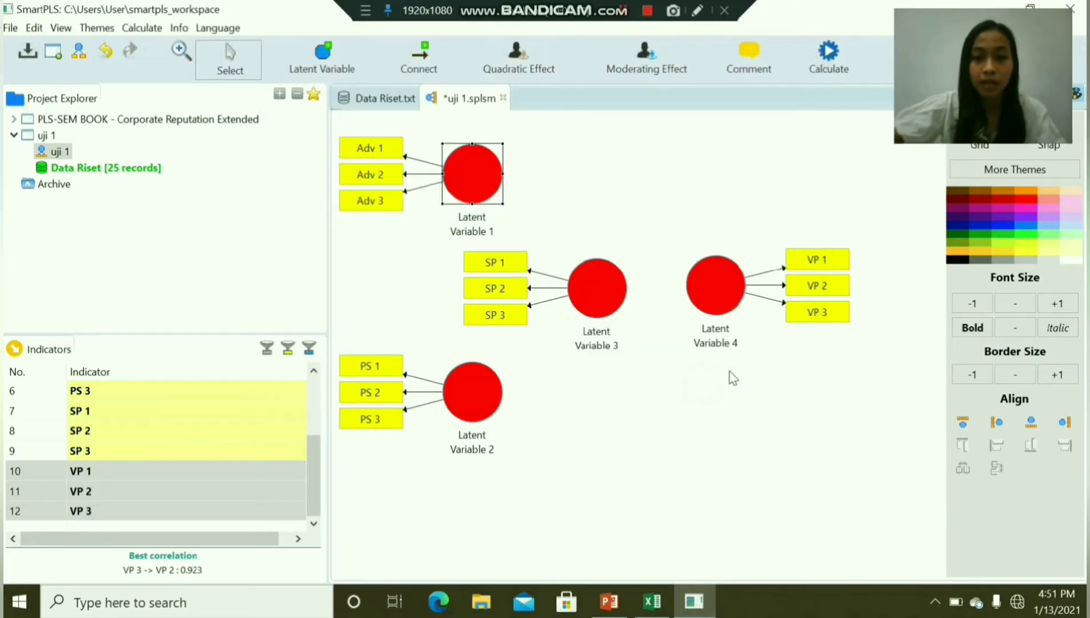
Step: Rename the construct with the PS indicators to "Personal Selling (X2)", with (X2) on a second line
{"action": "left_click", "coordinate": [457, 445]}
{"action": "right_click", "coordinate": [474, 440]}
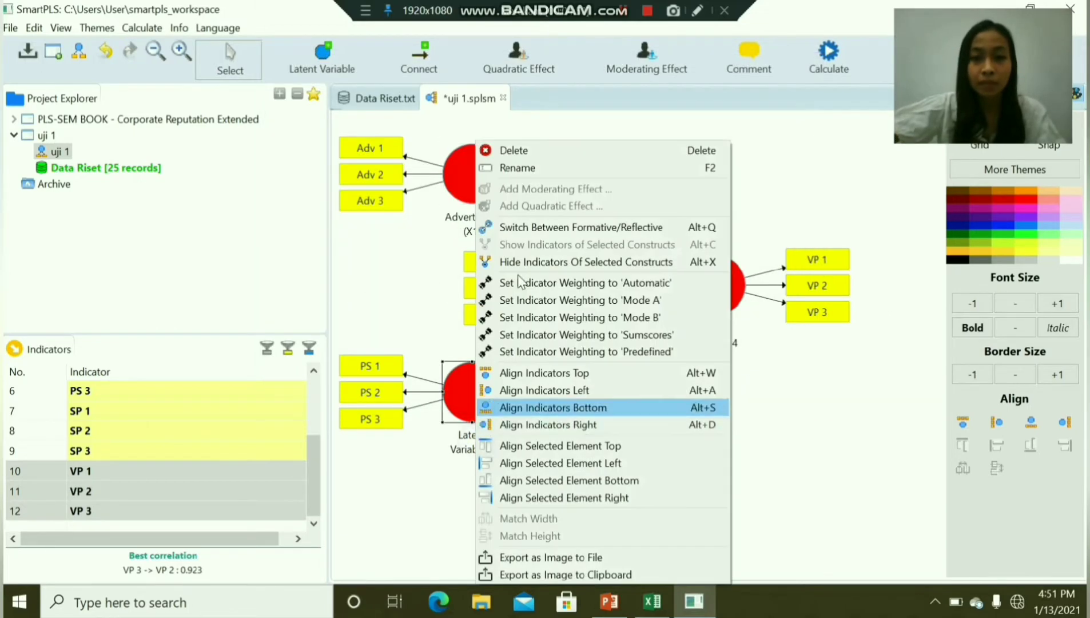
{"action": "left_click", "coordinate": [547, 168]}
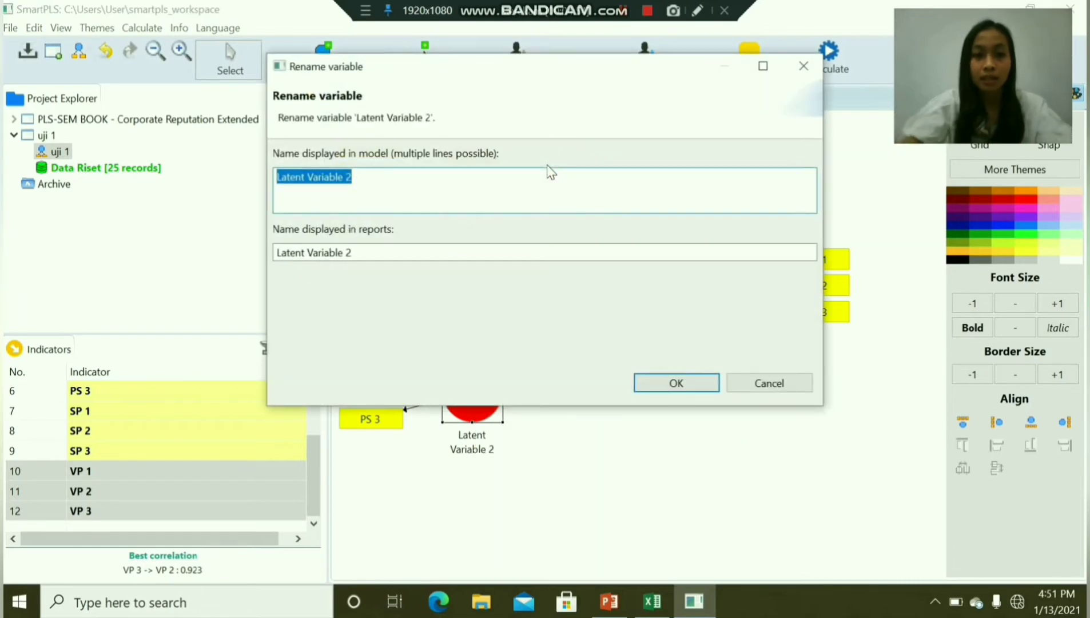
{"action": "type", "text": "pER"}
{"action": "key", "text": "BackSpace"}
{"action": "key", "text": "BackSpace"}
{"action": "key", "text": "BackSpace"}
{"action": "type", "text": "Personal Se"}
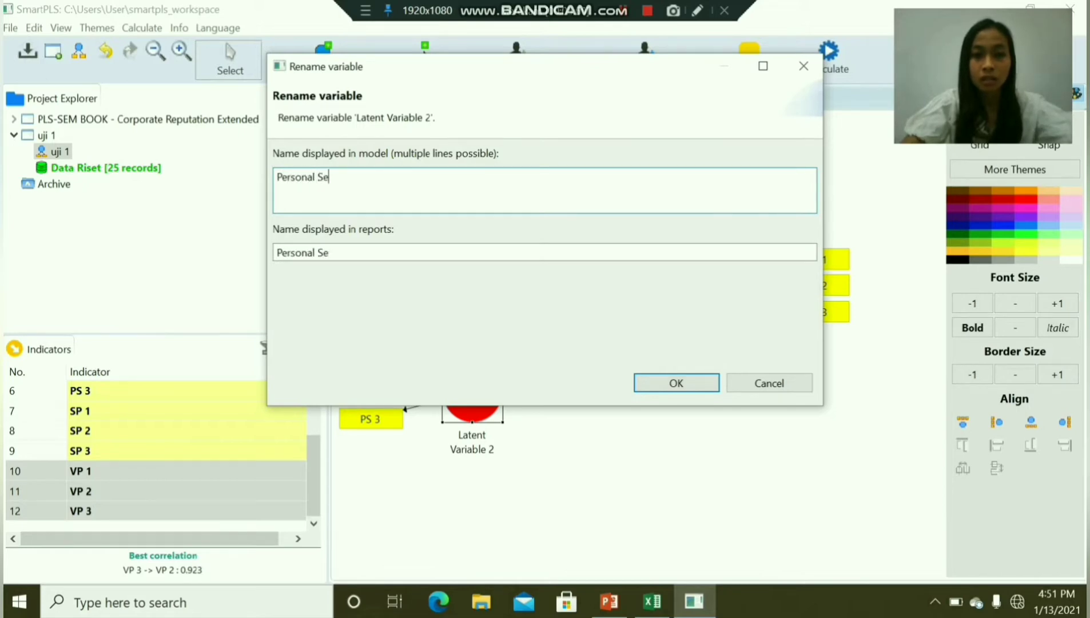
{"action": "type", "text": "lling"}
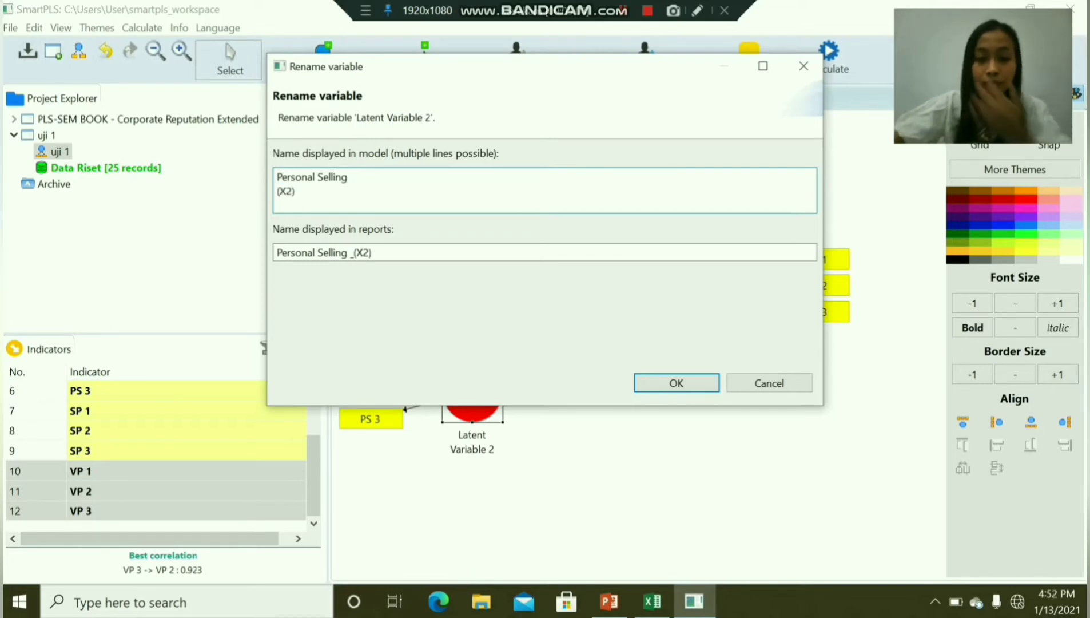
{"action": "left_click", "coordinate": [686, 379]}
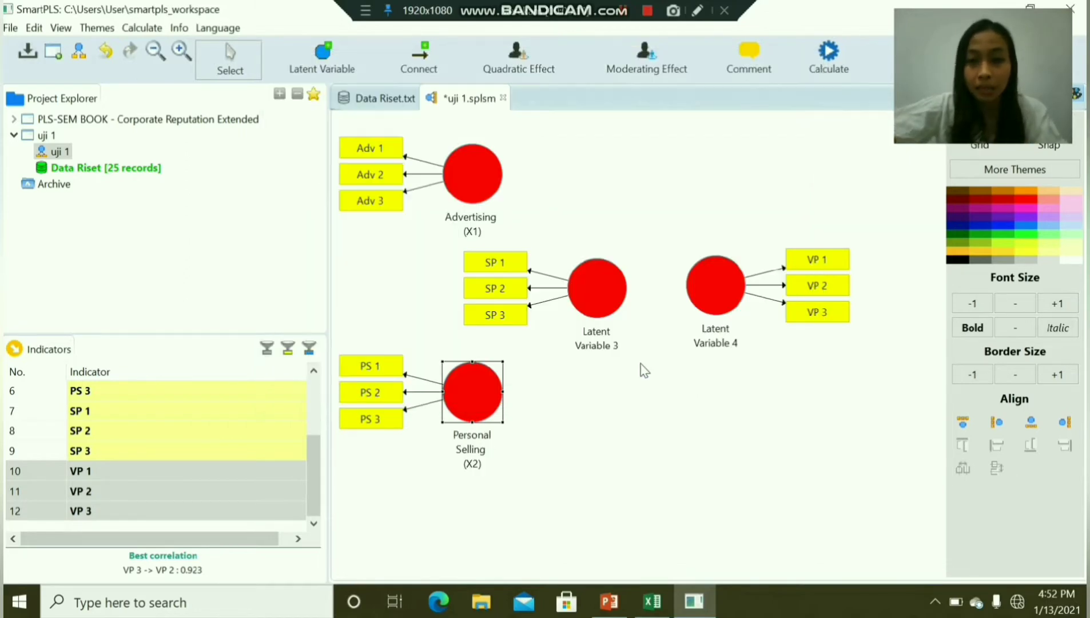
Step: Rename the construct with the SP indicators to "Sales Promotion (Z)", with (Z) on a second line
{"action": "right_click", "coordinate": [595, 317]}
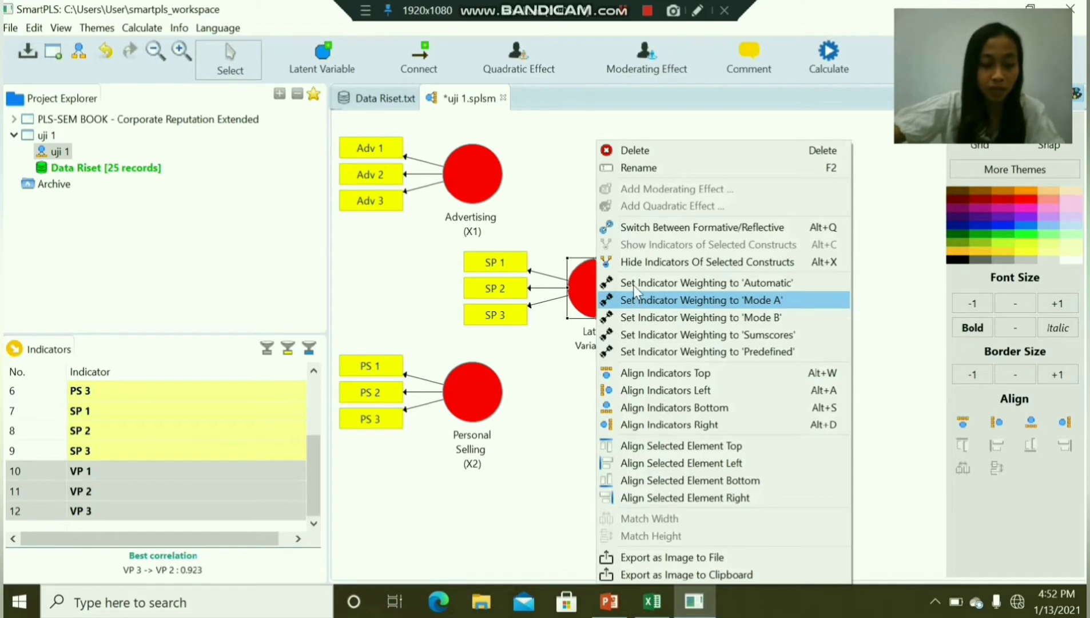
{"action": "left_click", "coordinate": [634, 167]}
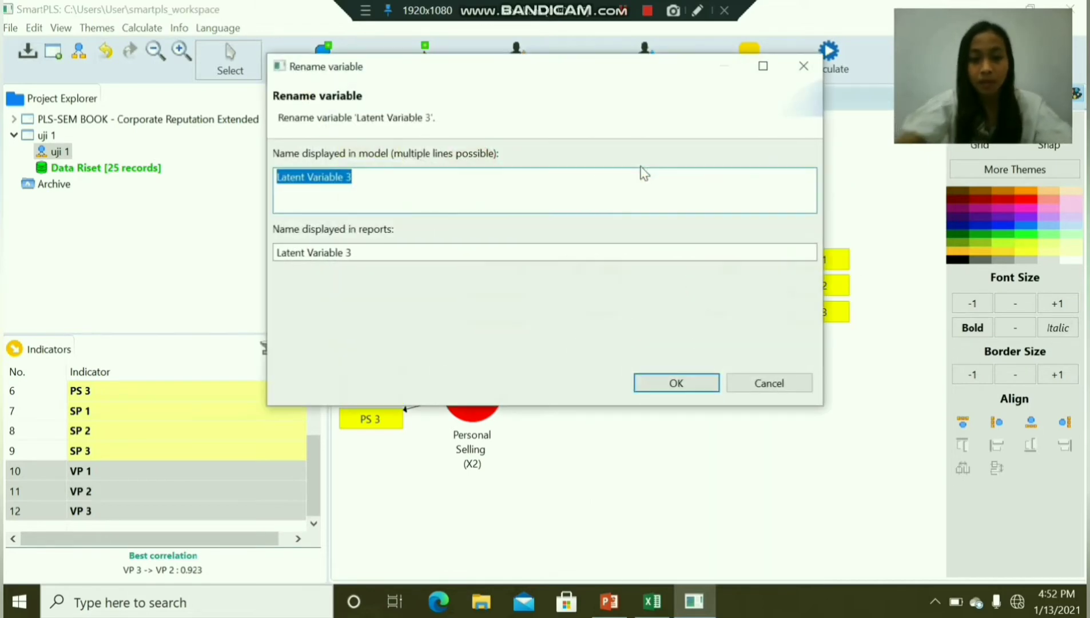
{"action": "type", "text": "s"}
{"action": "key", "text": "BackSpace"}
{"action": "type", "text": "sk"}
{"action": "key", "text": "BackSpace"}
{"action": "key", "text": "BackSpace"}
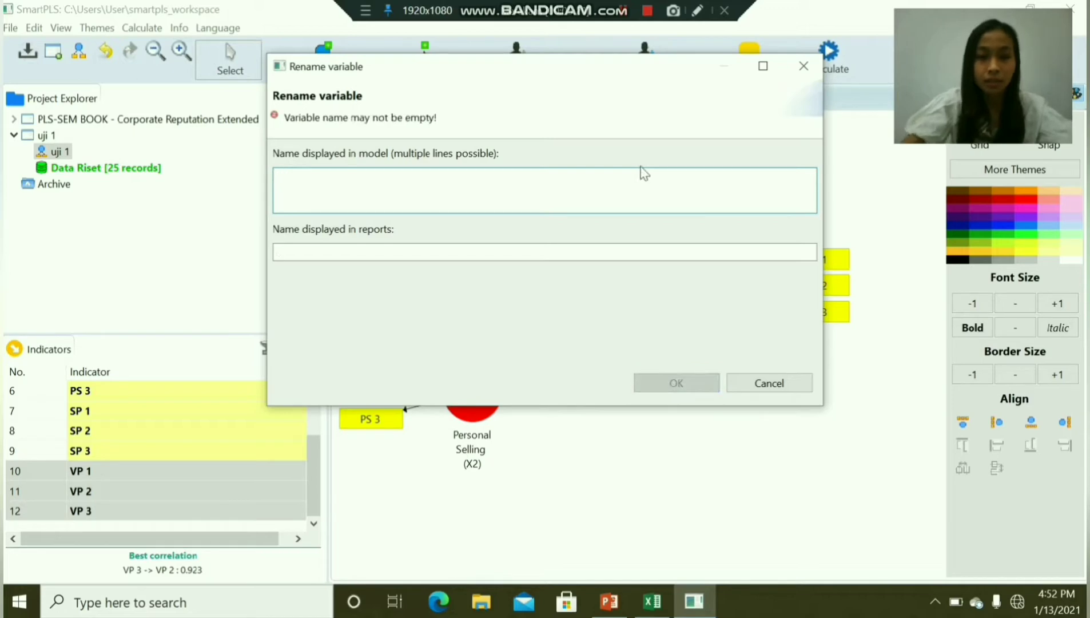
{"action": "type", "text": "Sales Promotion"}
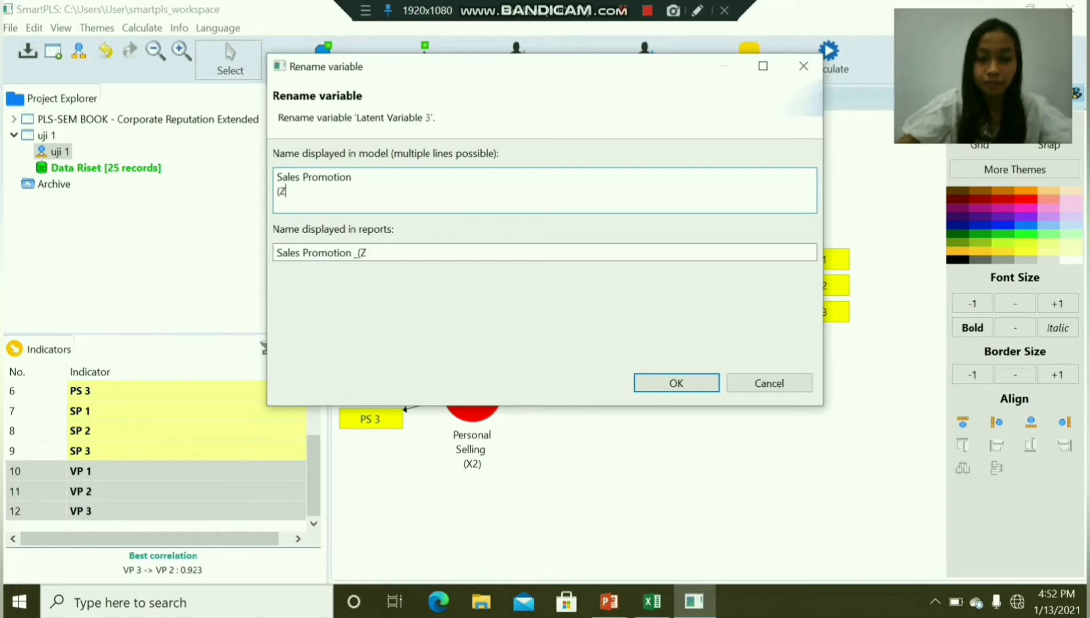
{"action": "left_click", "coordinate": [670, 380]}
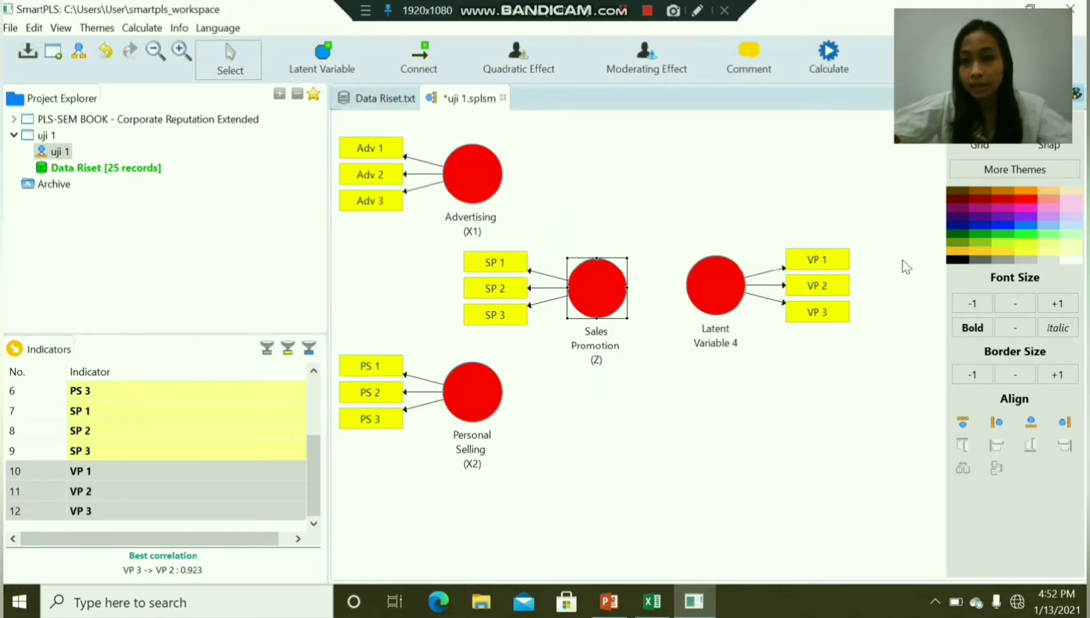
Step: Rename the construct with the VP indicators to "Volume Penjualan"
{"action": "left_click", "coordinate": [716, 324]}
{"action": "right_click", "coordinate": [716, 332]}
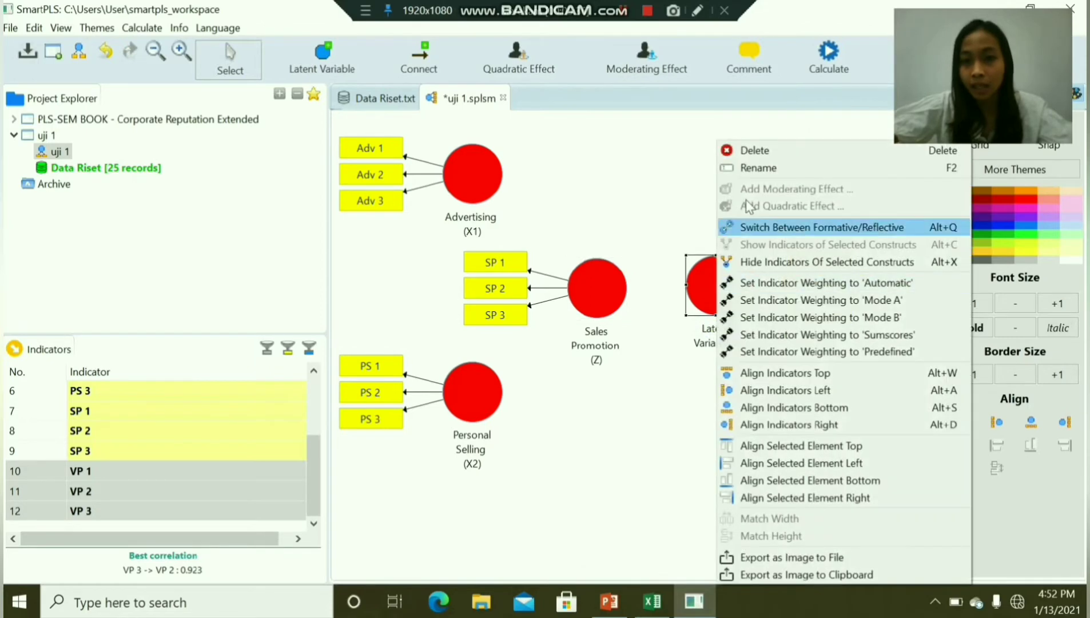
{"action": "left_click", "coordinate": [749, 165]}
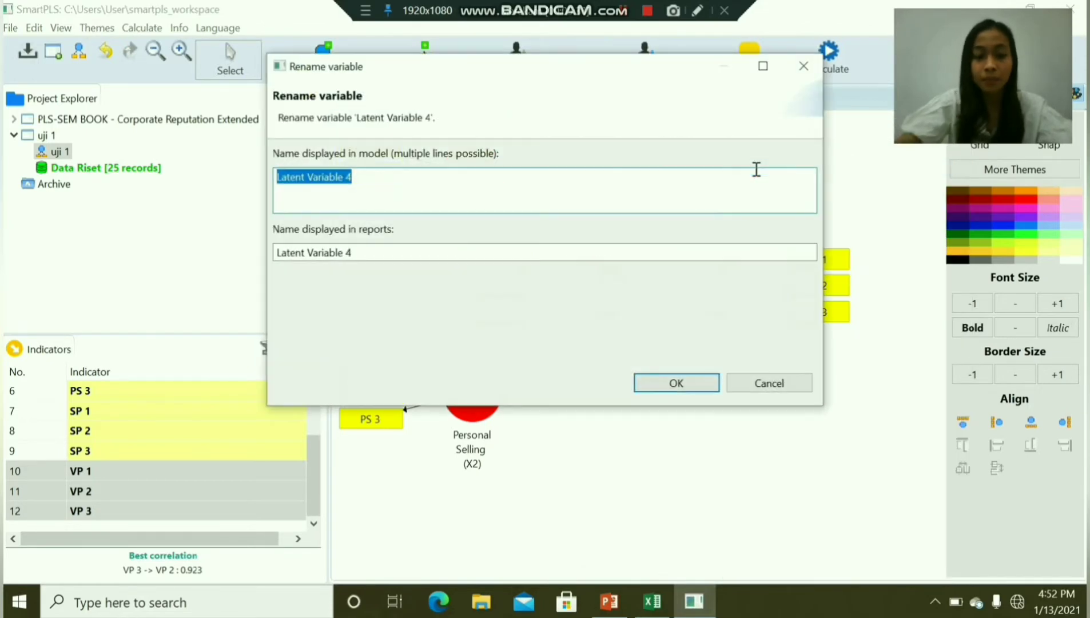
{"action": "type", "text": "V"}
{"action": "key", "text": "BackSpace"}
{"action": "type", "text": "Vp"}
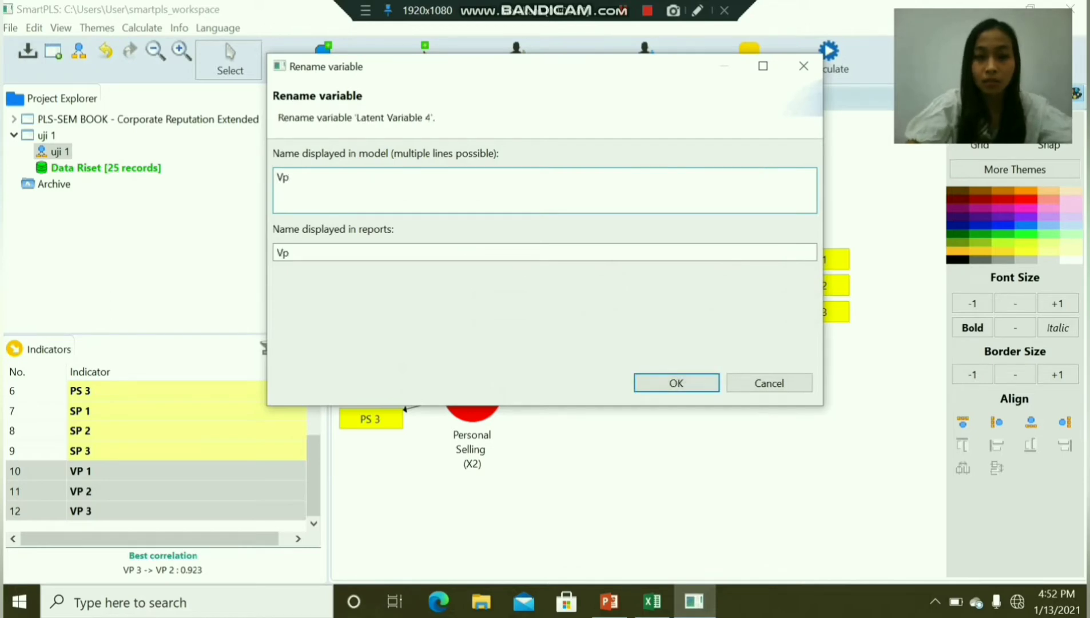
{"action": "type", "text": "lume"}
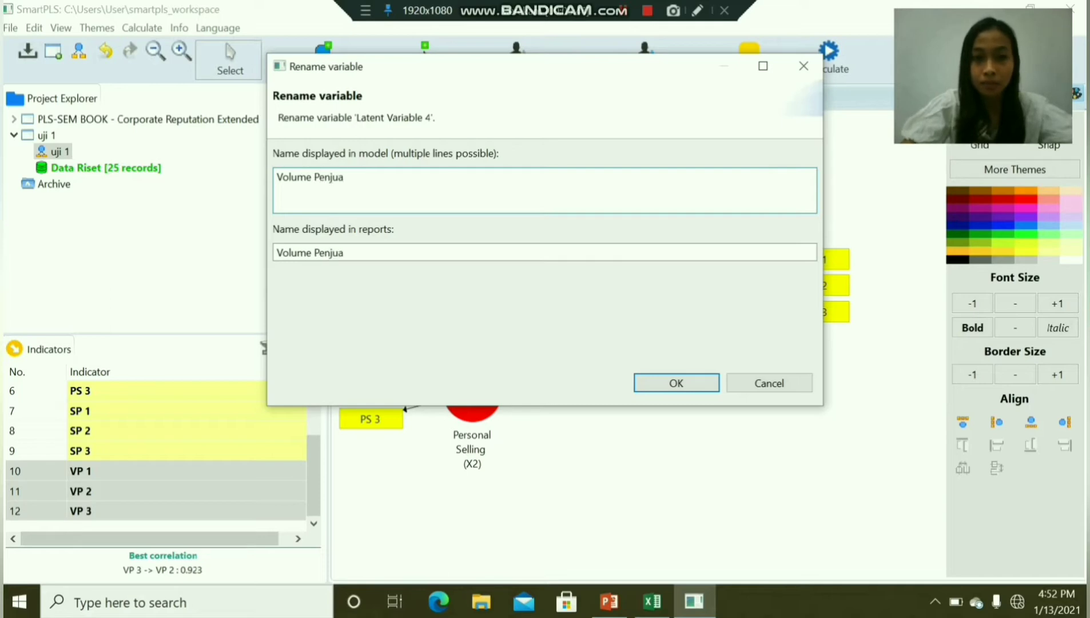
{"action": "type", "text": "Penjualan"}
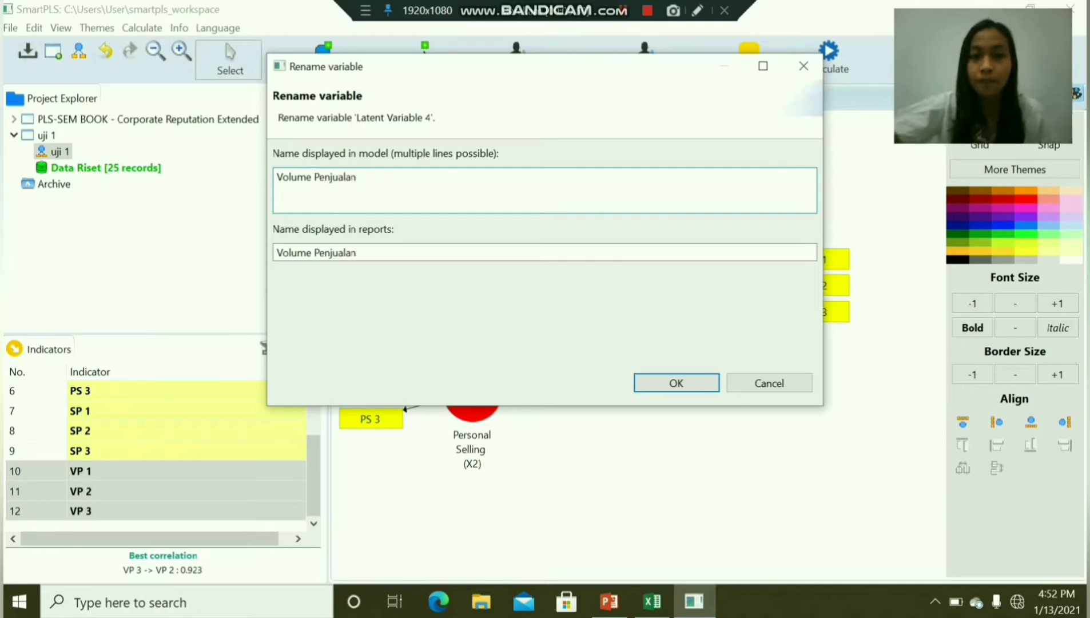
{"action": "left_click", "coordinate": [653, 379]}
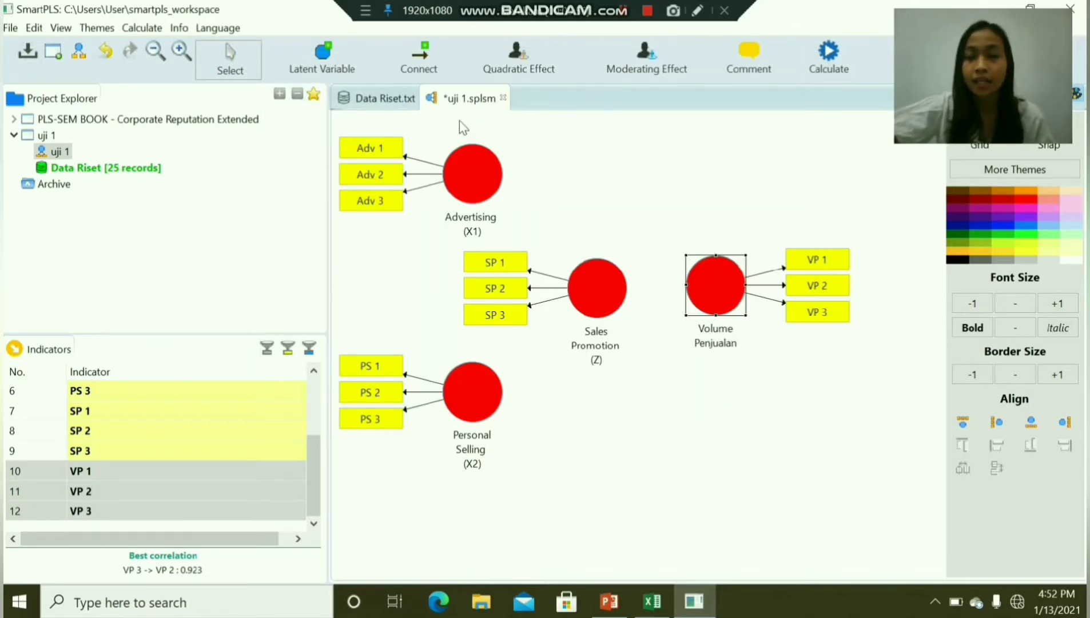
Step: Connect Advertising (X1) and Personal Selling (X2) to Sales Promotion (Z) with paths
{"action": "left_click", "coordinate": [425, 57]}
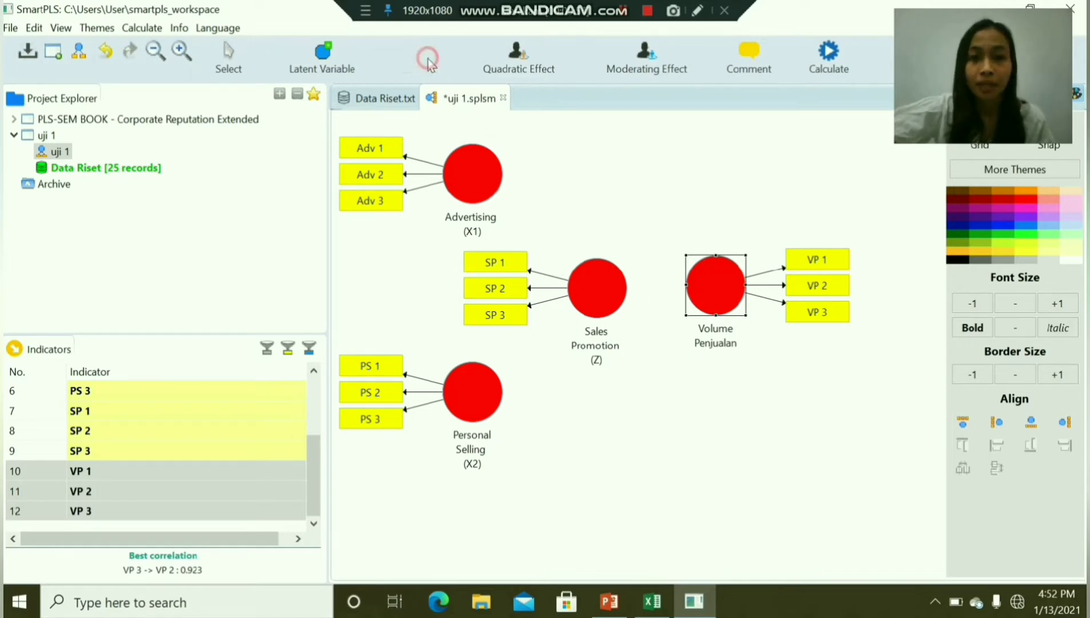
{"action": "left_click", "coordinate": [498, 187]}
{"action": "left_click", "coordinate": [595, 270]}
{"action": "left_click", "coordinate": [495, 396]}
{"action": "left_click", "coordinate": [580, 318]}
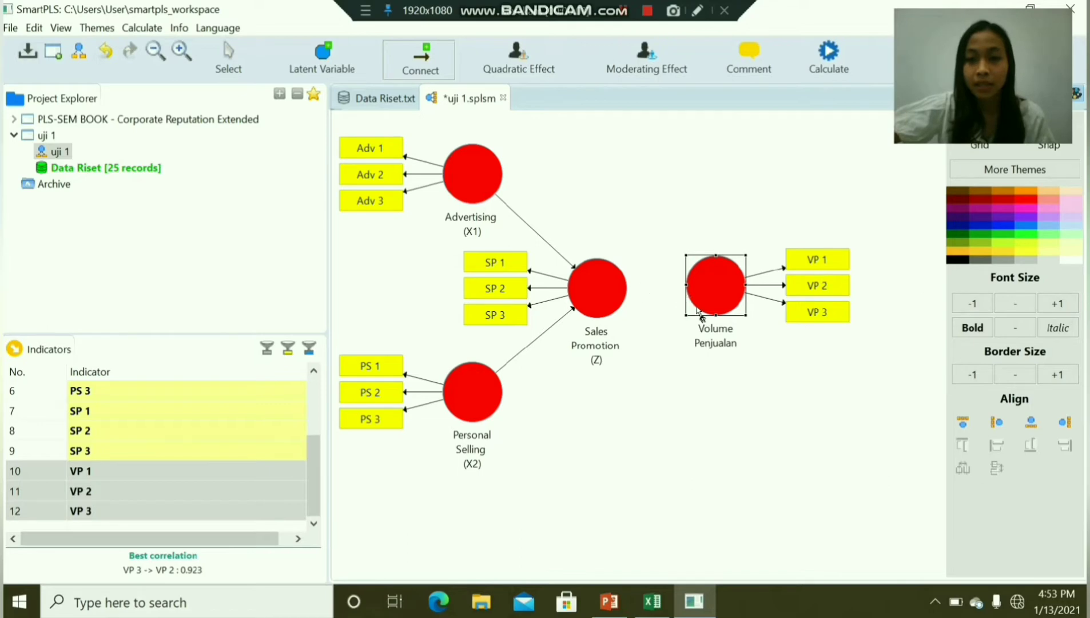
Step: Draw paths from Sales Promotion (Z), Advertising (X1) and Personal Selling (X2) to Volume Penjualan
{"action": "left_click", "coordinate": [625, 303]}
{"action": "left_click", "coordinate": [688, 289]}
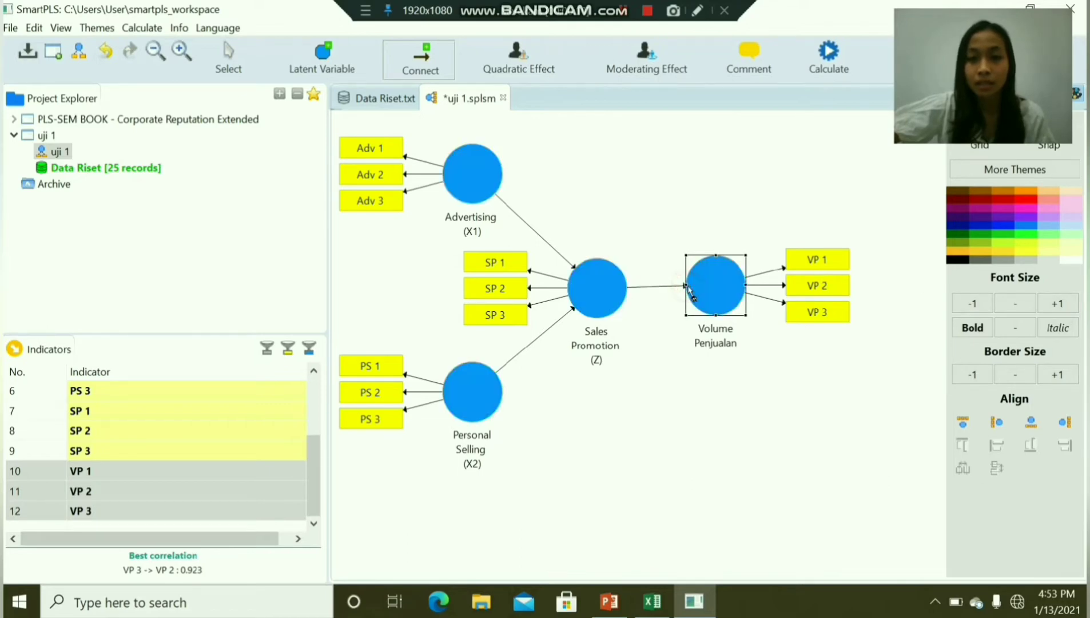
{"action": "left_click", "coordinate": [485, 199]}
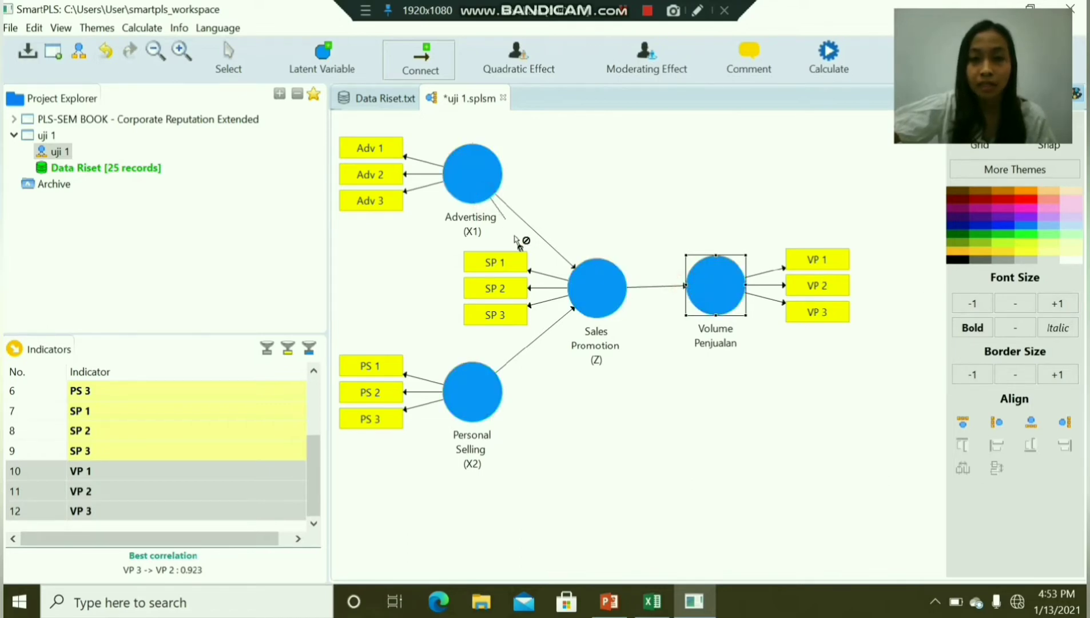
{"action": "left_click", "coordinate": [692, 267]}
{"action": "left_click", "coordinate": [483, 399]}
{"action": "left_click", "coordinate": [706, 312]}
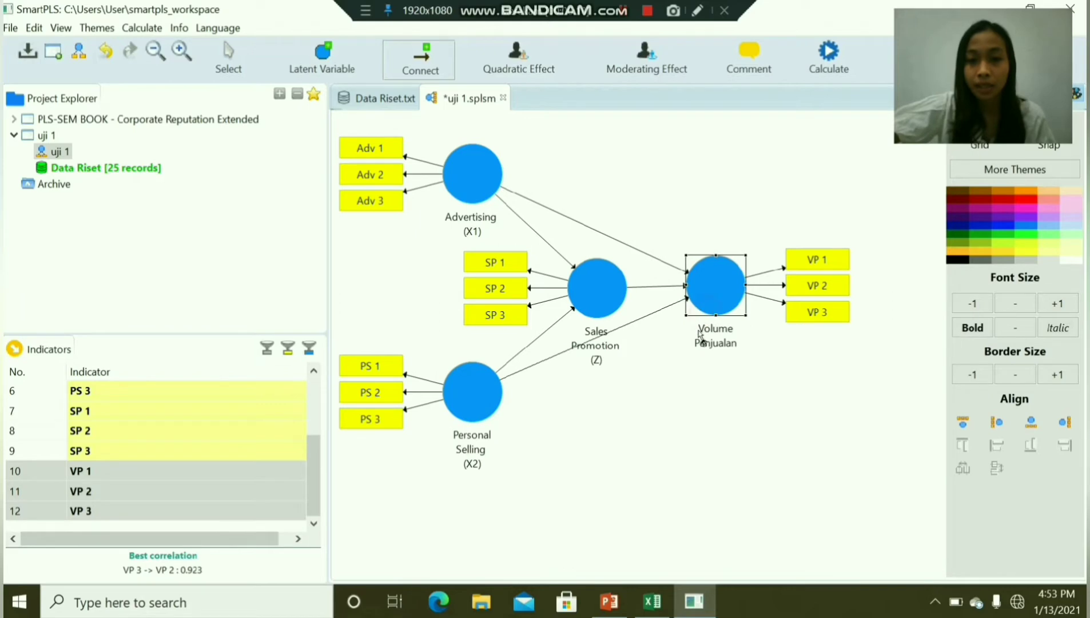
Step: Rename the Volume Penjualan construct to "Volume Penjualan (Y)", with (Y) on a second line
{"action": "left_click", "coordinate": [230, 64]}
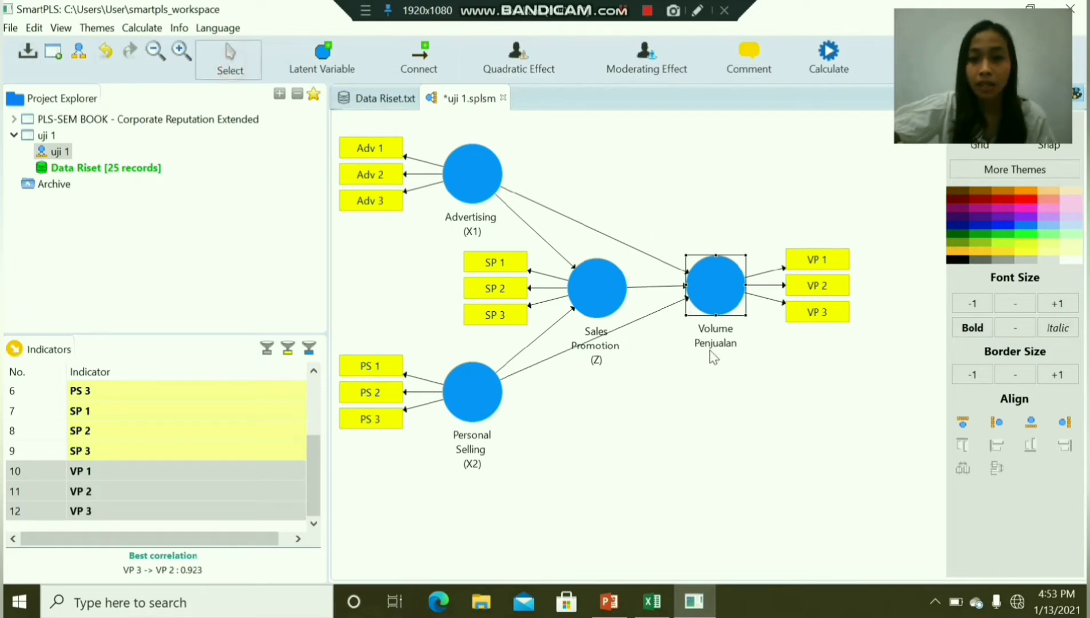
{"action": "right_click", "coordinate": [709, 324]}
{"action": "left_click", "coordinate": [756, 166]}
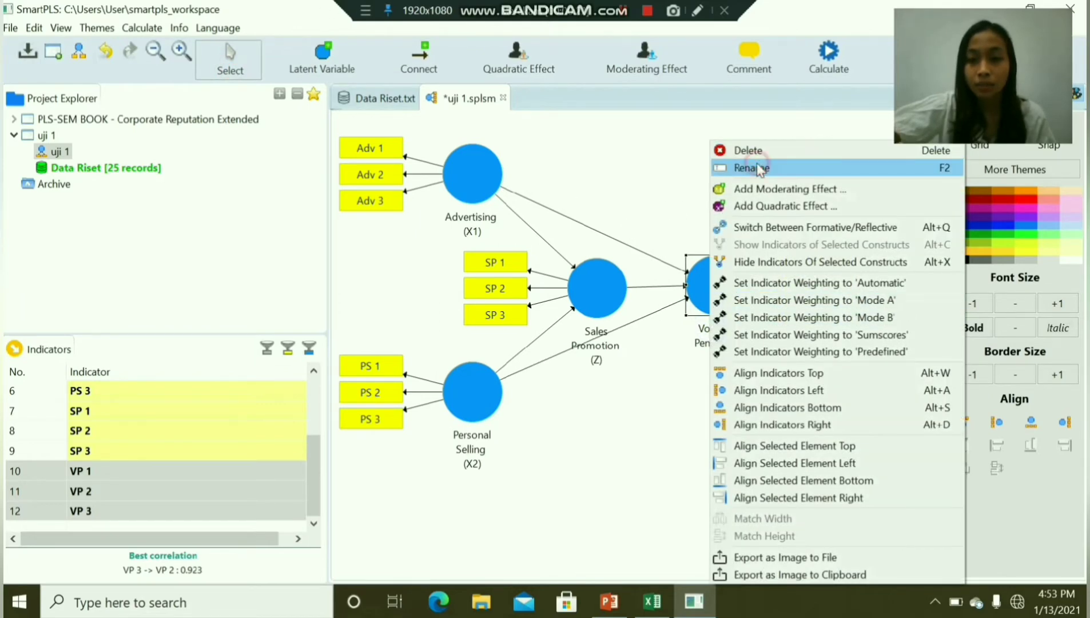
{"action": "left_click", "coordinate": [404, 182]}
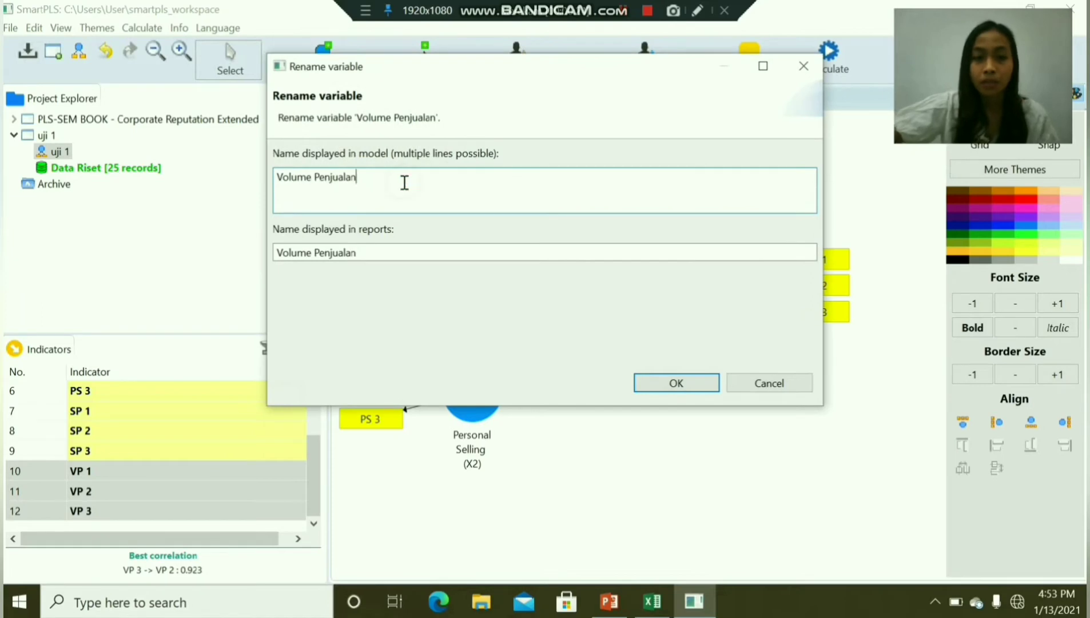
{"action": "key", "text": "Return"}
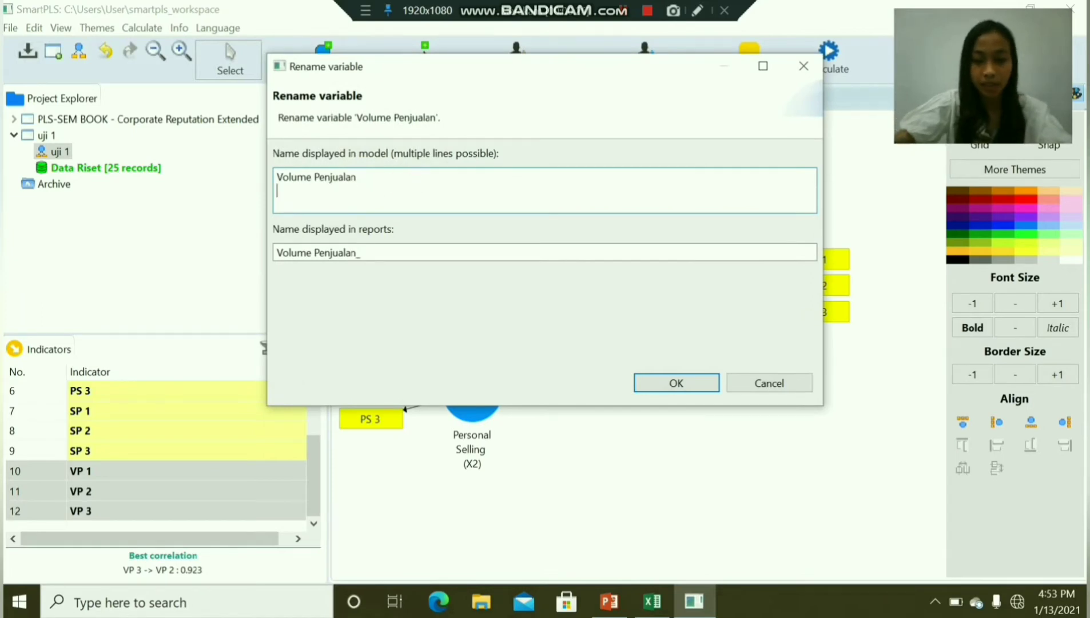
{"action": "type", "text": "(Y"}
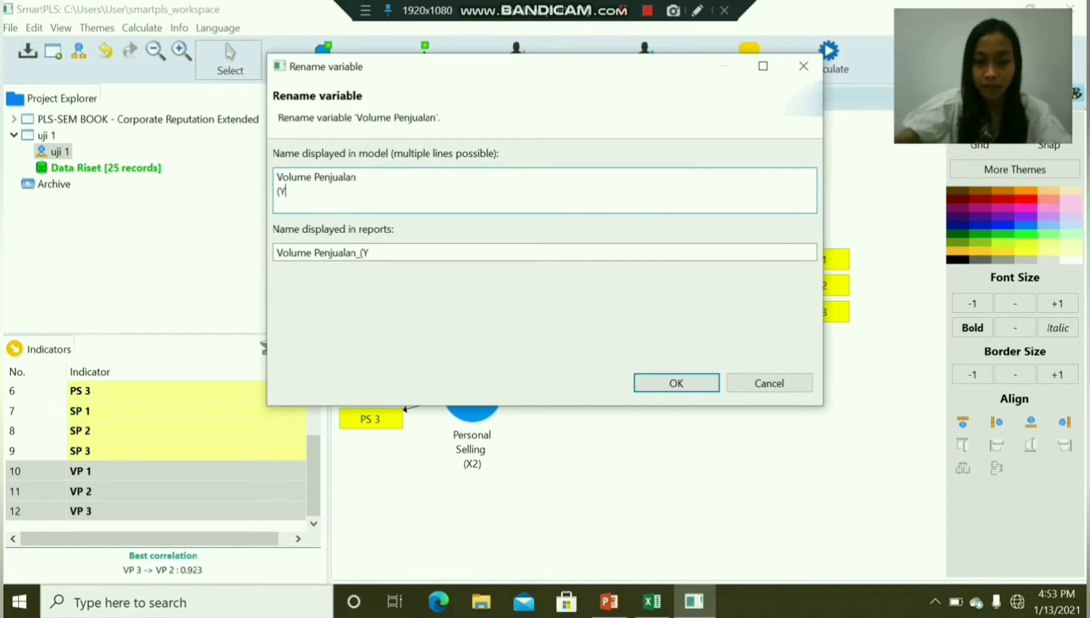
{"action": "type", "text": ")"}
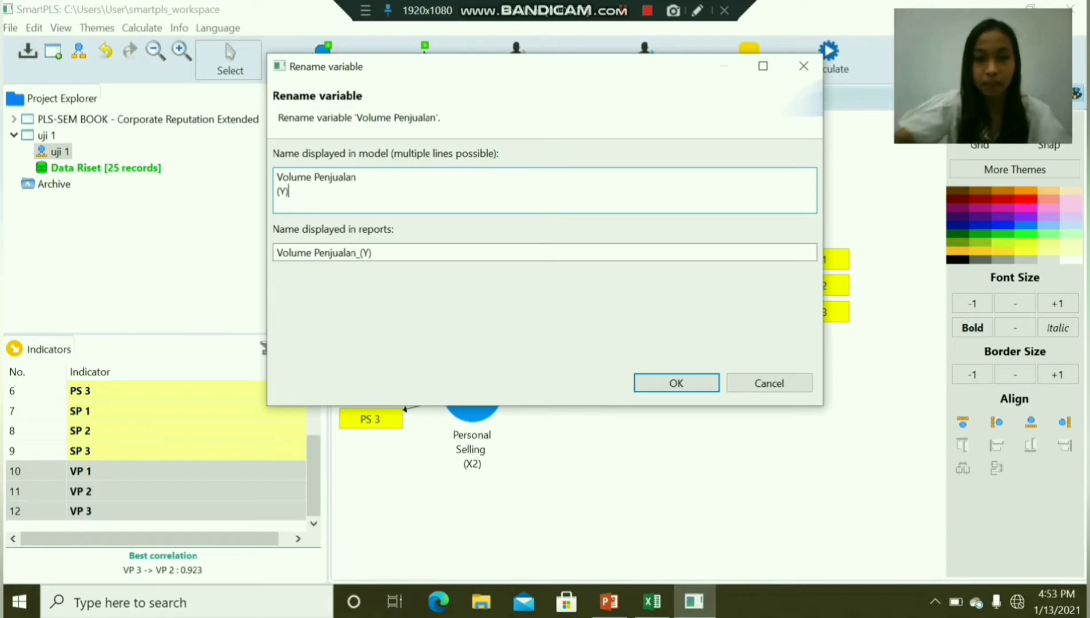
{"action": "left_click", "coordinate": [654, 382]}
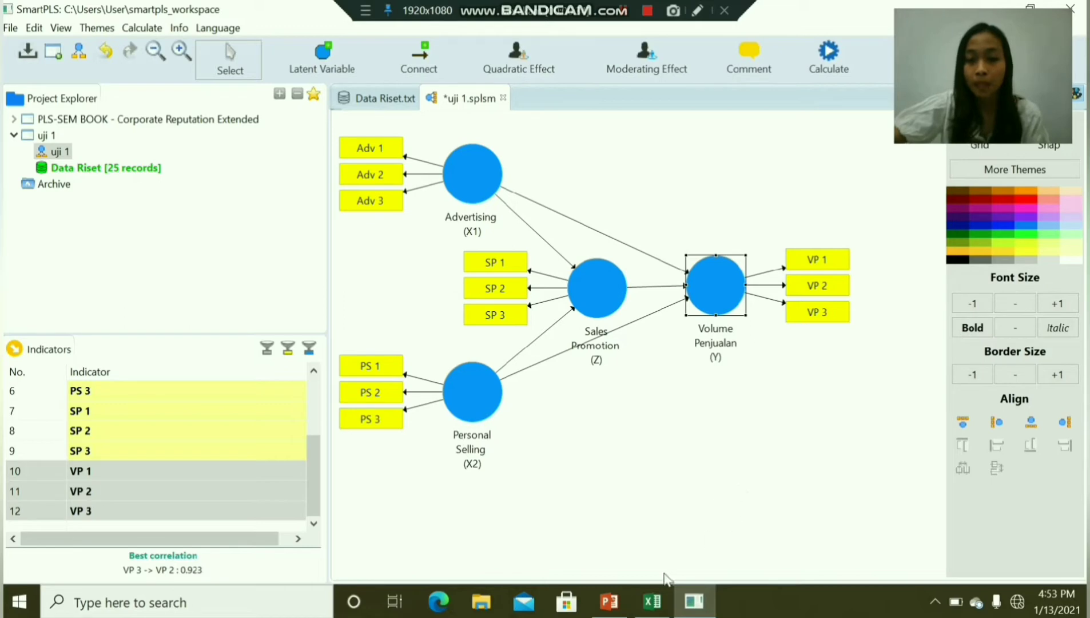
Step: Switch to the PowerPoint presentation and bring up slide 4 on the measurement model
{"action": "left_click", "coordinate": [610, 606]}
{"action": "left_click", "coordinate": [75, 428]}
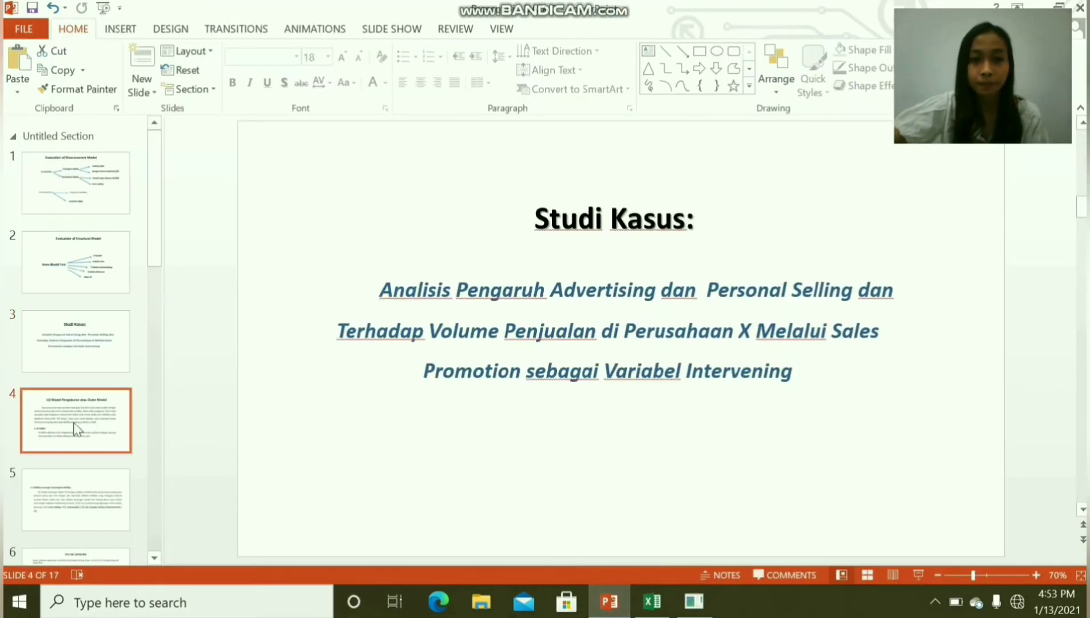
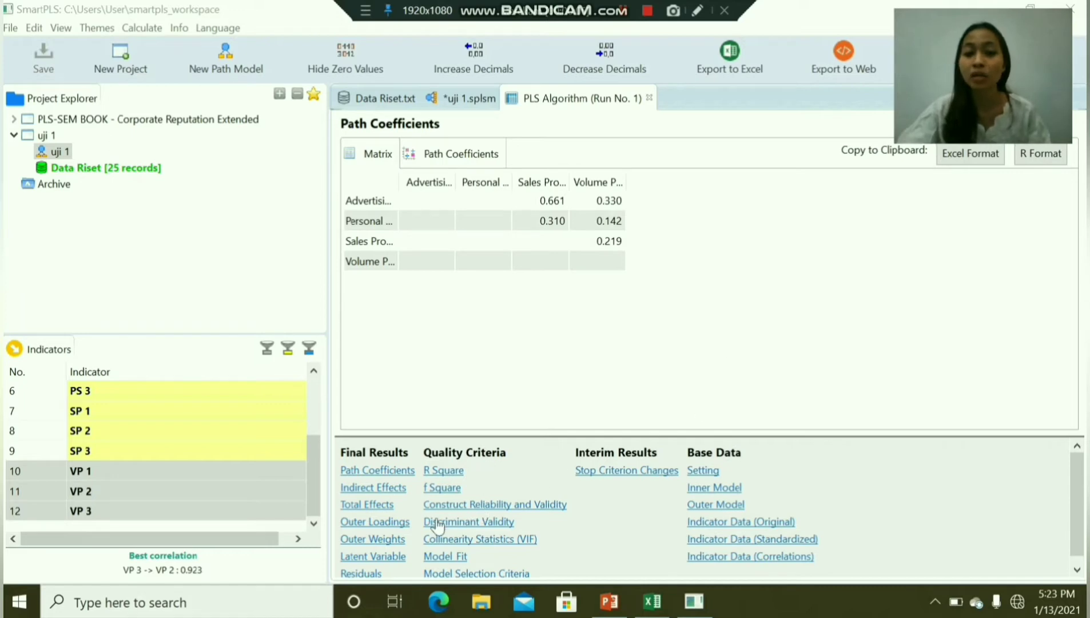
Step: Examine the Outer Loadings matrix of the PLS Algorithm results and compare it with the loadings on the uji 1 model diagram
{"action": "left_click", "coordinate": [384, 528]}
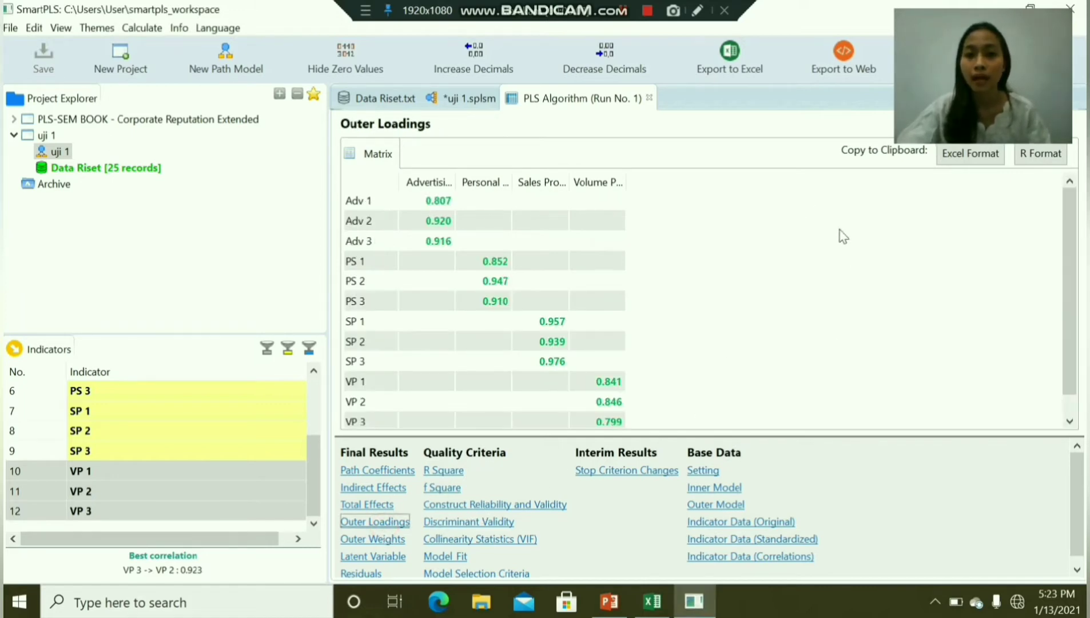
{"action": "scroll", "coordinate": [870, 265], "scroll_direction": "down", "scroll_amount": 1}
{"action": "scroll", "coordinate": [863, 291], "scroll_direction": "up", "scroll_amount": 1}
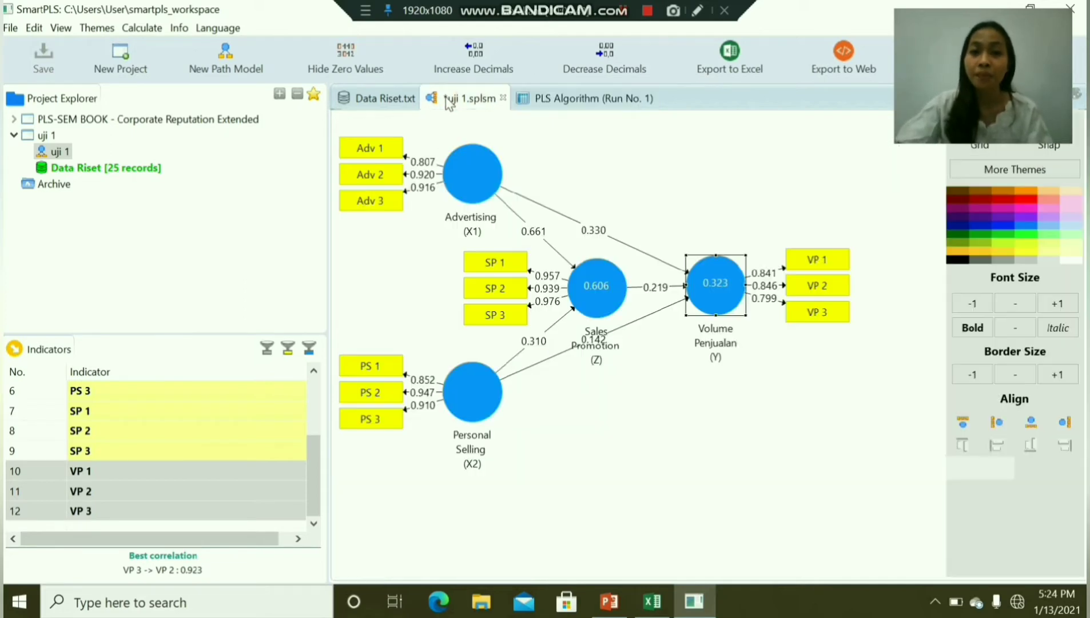
{"action": "left_click", "coordinate": [450, 98]}
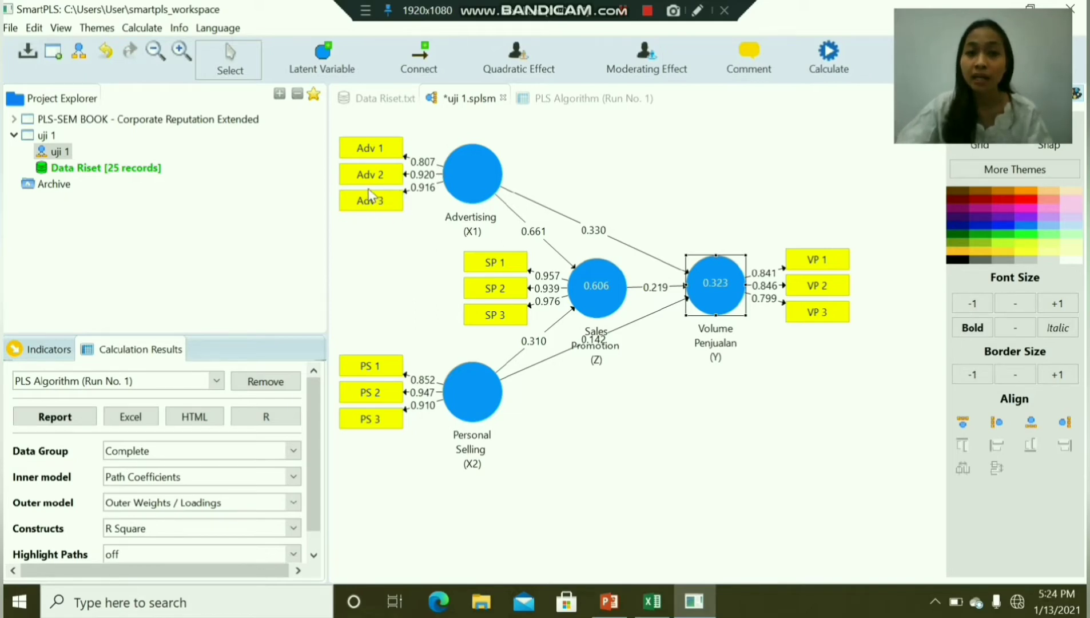
{"action": "left_click", "coordinate": [580, 98]}
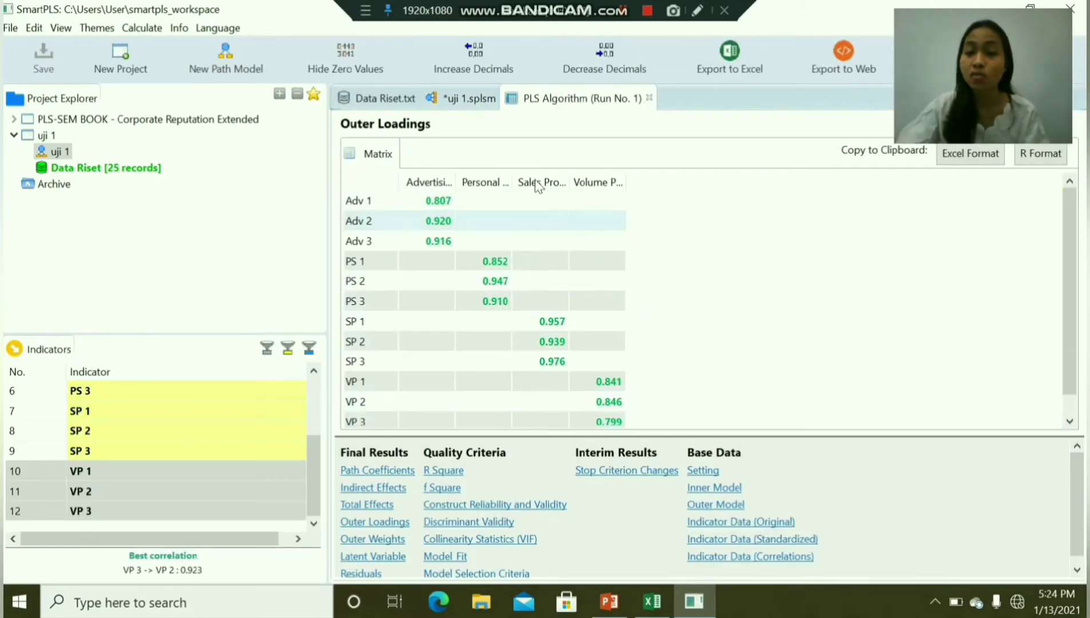
Step: Compare the outer loadings with the Outer Loading slide in PowerPoint and bring up slide 7 on AVE
{"action": "left_click", "coordinate": [610, 607]}
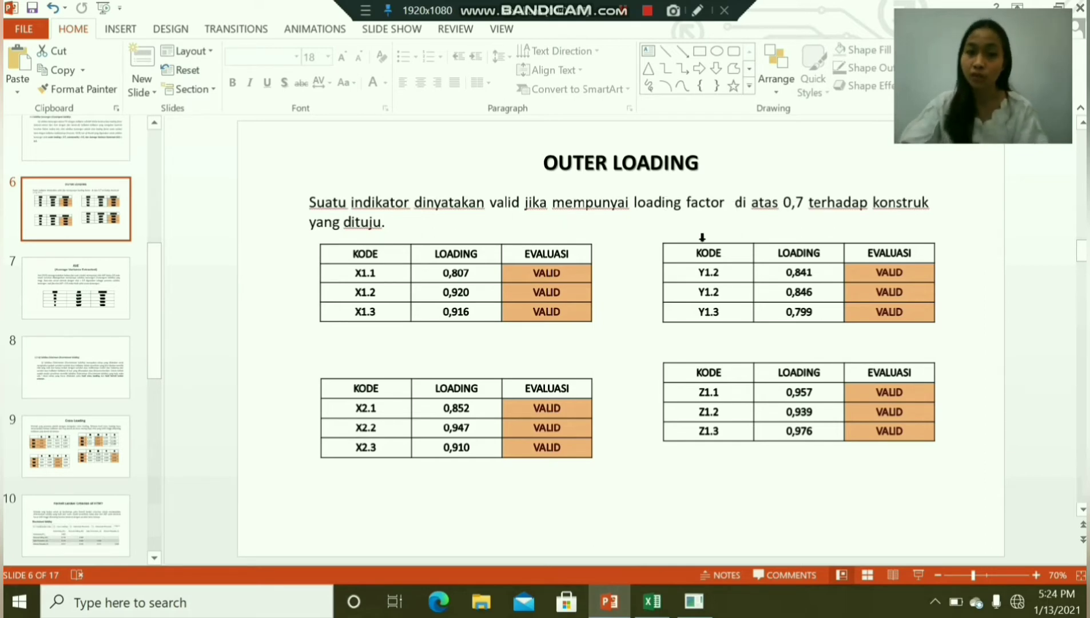
{"action": "left_click", "coordinate": [694, 601]}
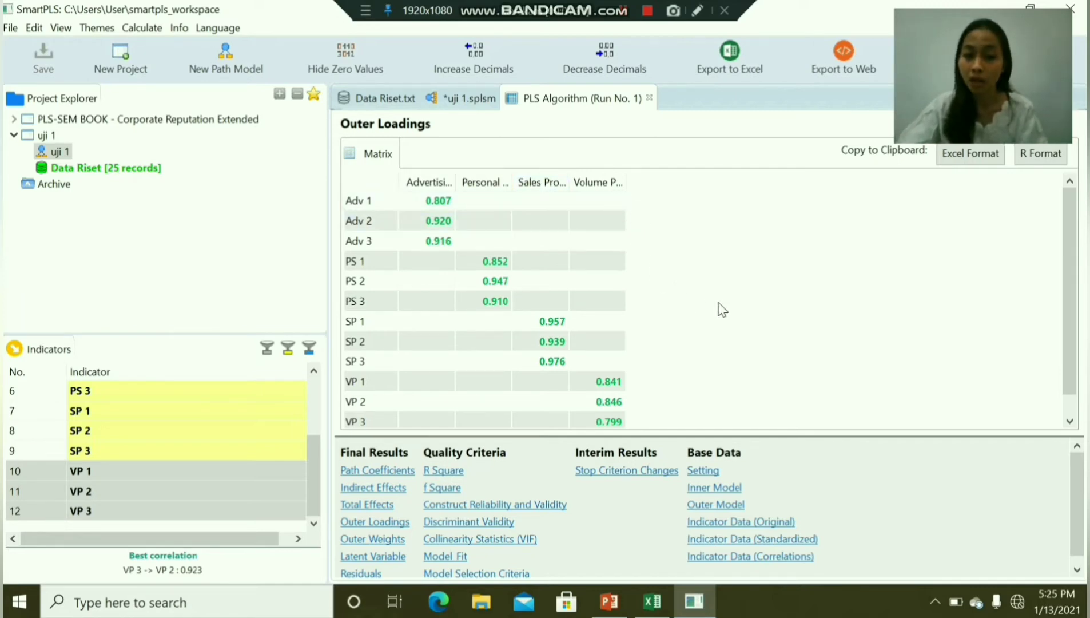
{"action": "left_click", "coordinate": [611, 606]}
{"action": "left_click", "coordinate": [79, 297]}
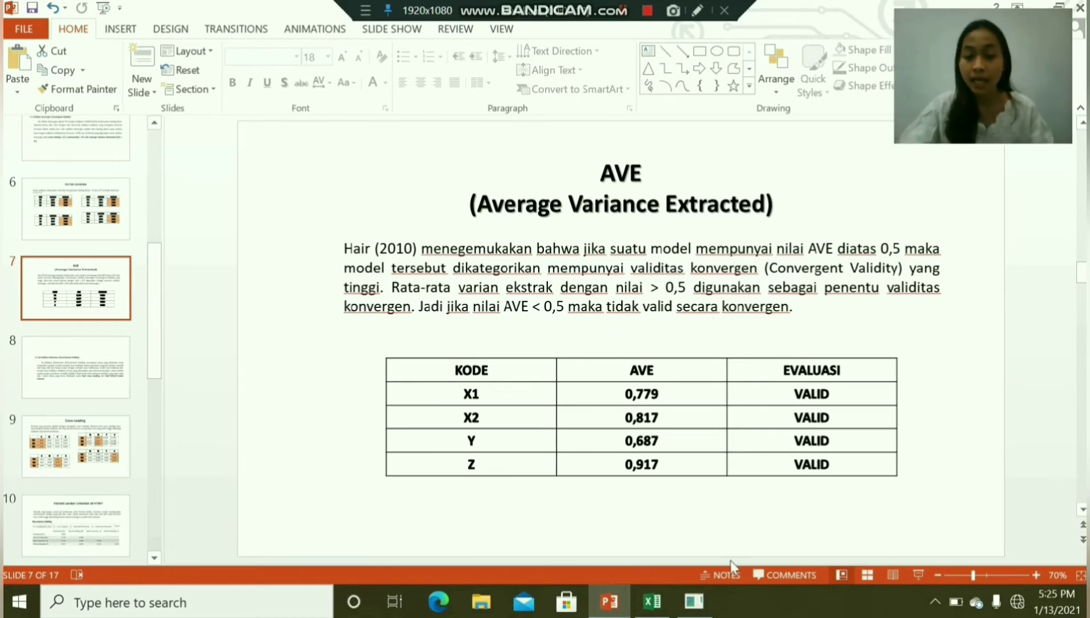
Step: Switch to SmartPLS, show the Construct Reliability and Validity matrix and sort it by rho_A in ascending order
{"action": "mouse_move", "coordinate": [705, 604]}
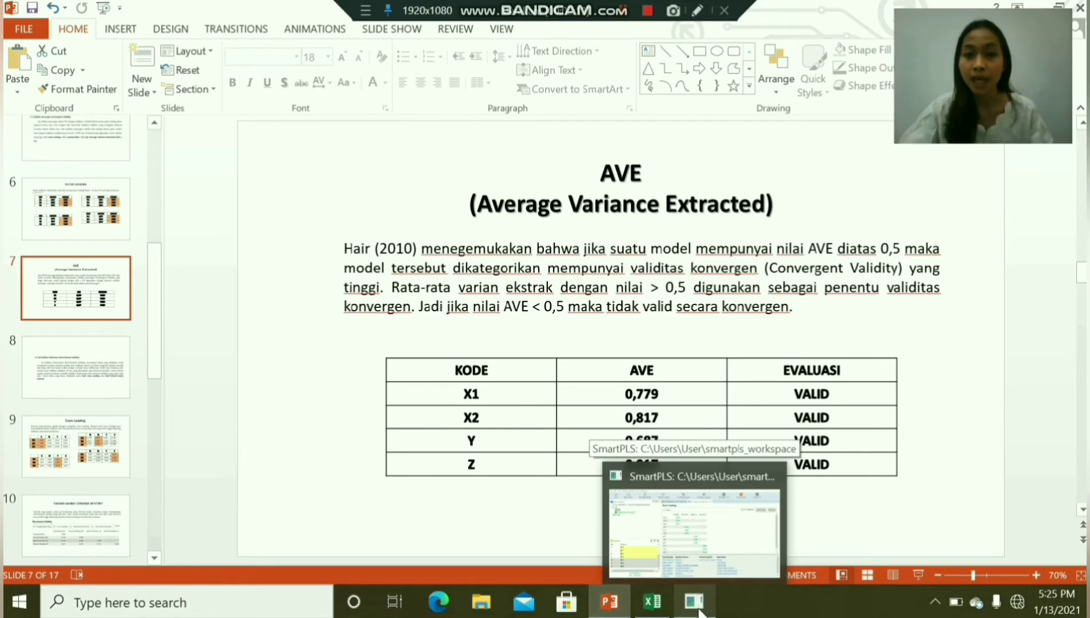
{"action": "left_click", "coordinate": [700, 611]}
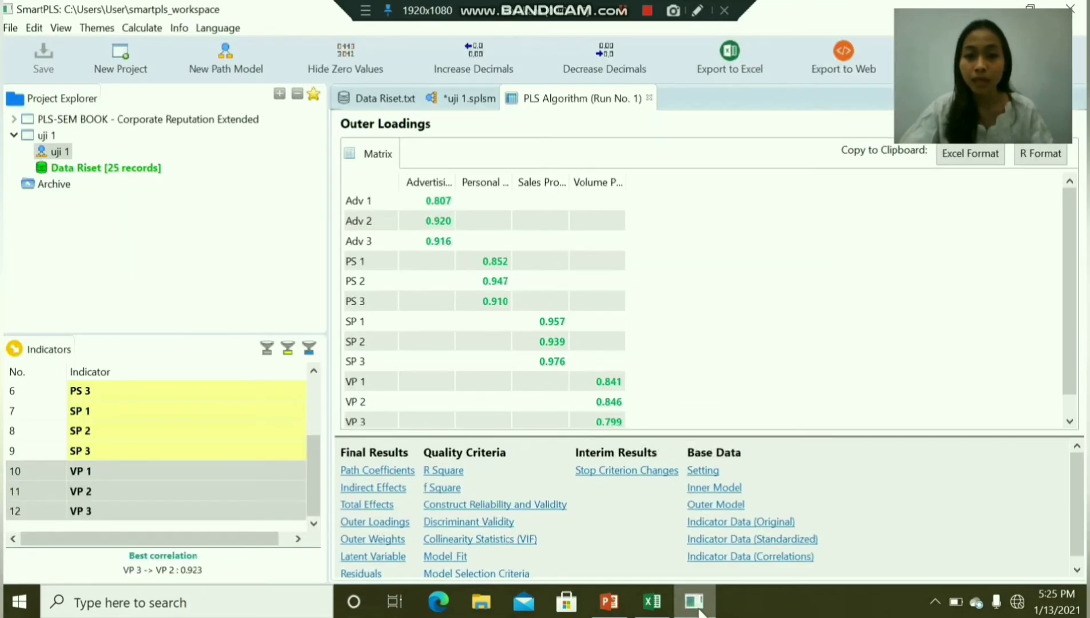
{"action": "left_click", "coordinate": [520, 504]}
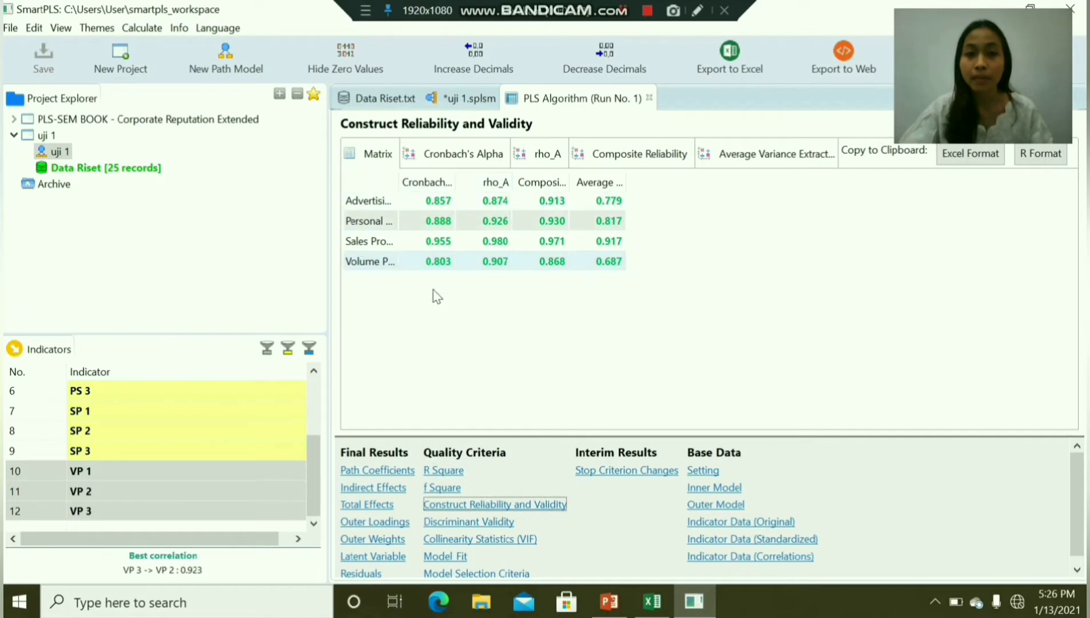
{"action": "left_click", "coordinate": [498, 181]}
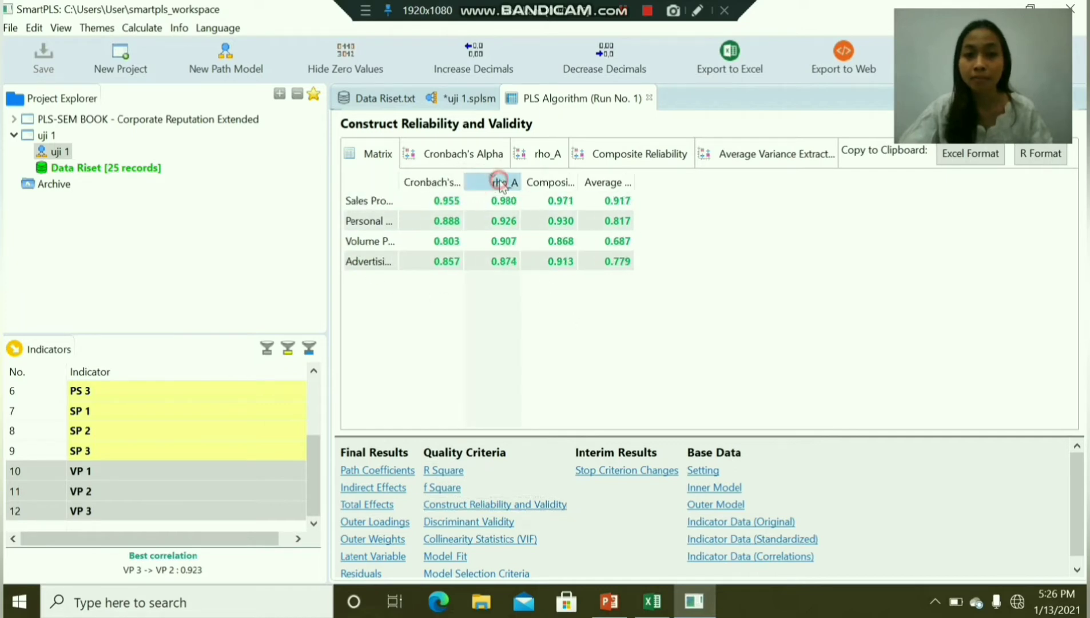
{"action": "left_click", "coordinate": [499, 182]}
Step: Widen the columns of the Construct Reliability and Validity matrix so the construct names and criterion headings are fully readable
{"action": "left_click_drag", "start_coordinate": [464, 178], "coordinate": [493, 178]}
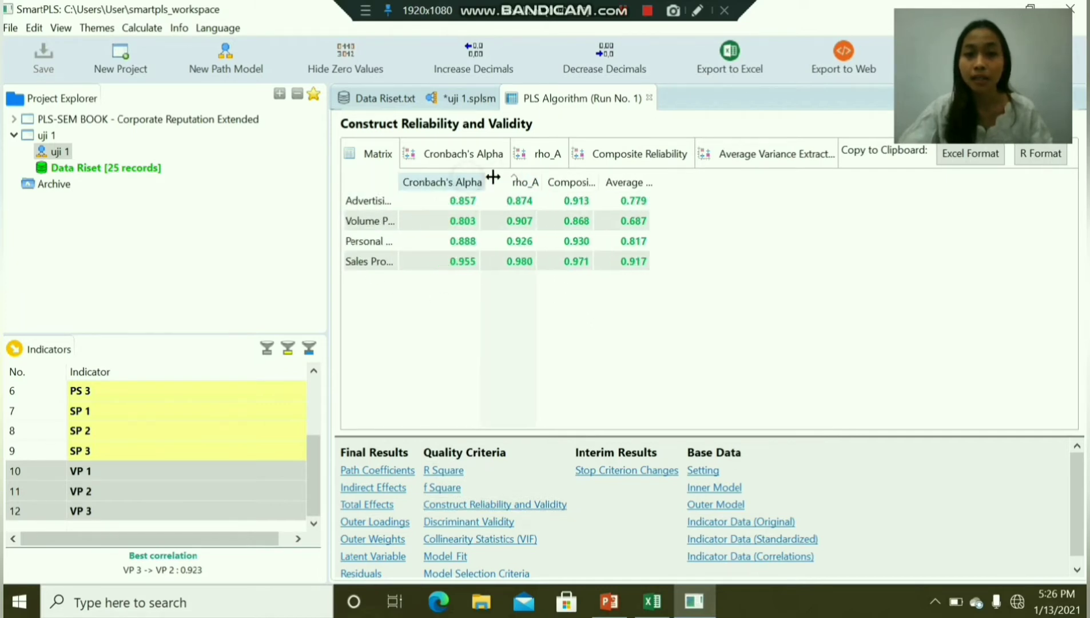
{"action": "left_click_drag", "start_coordinate": [398, 178], "coordinate": [443, 178]}
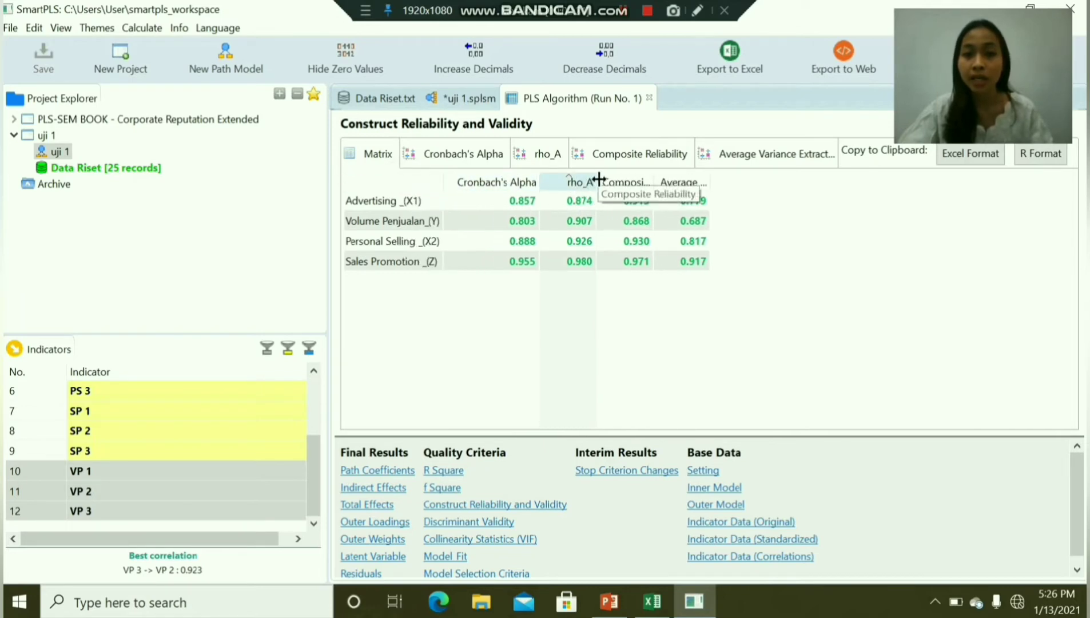
{"action": "left_click_drag", "start_coordinate": [599, 180], "coordinate": [622, 180]}
{"action": "left_click", "coordinate": [707, 182]}
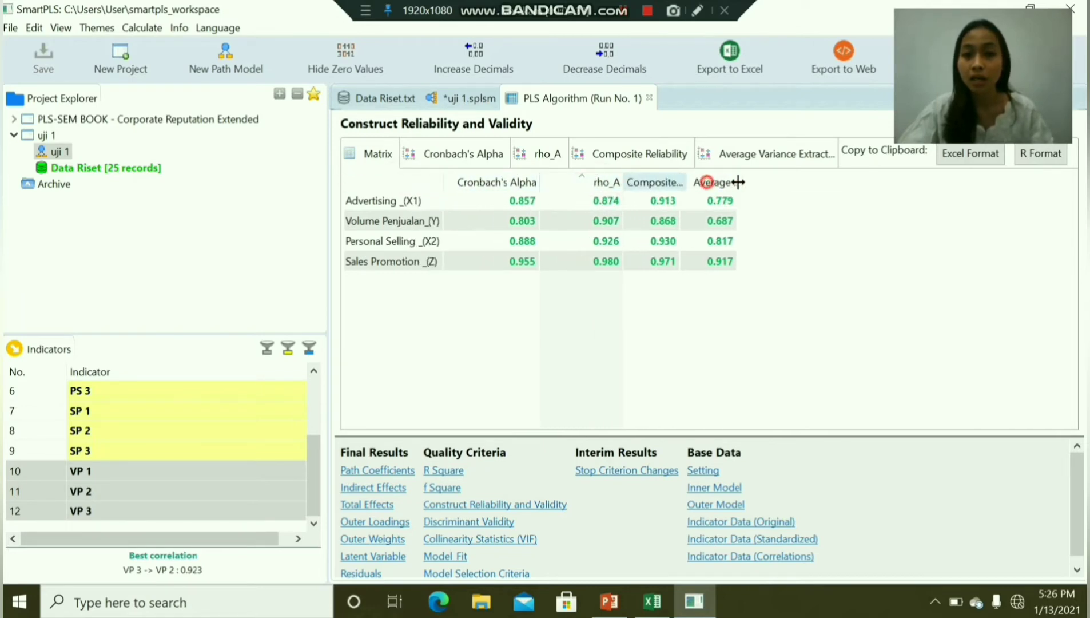
{"action": "left_click_drag", "start_coordinate": [738, 182], "coordinate": [932, 180]}
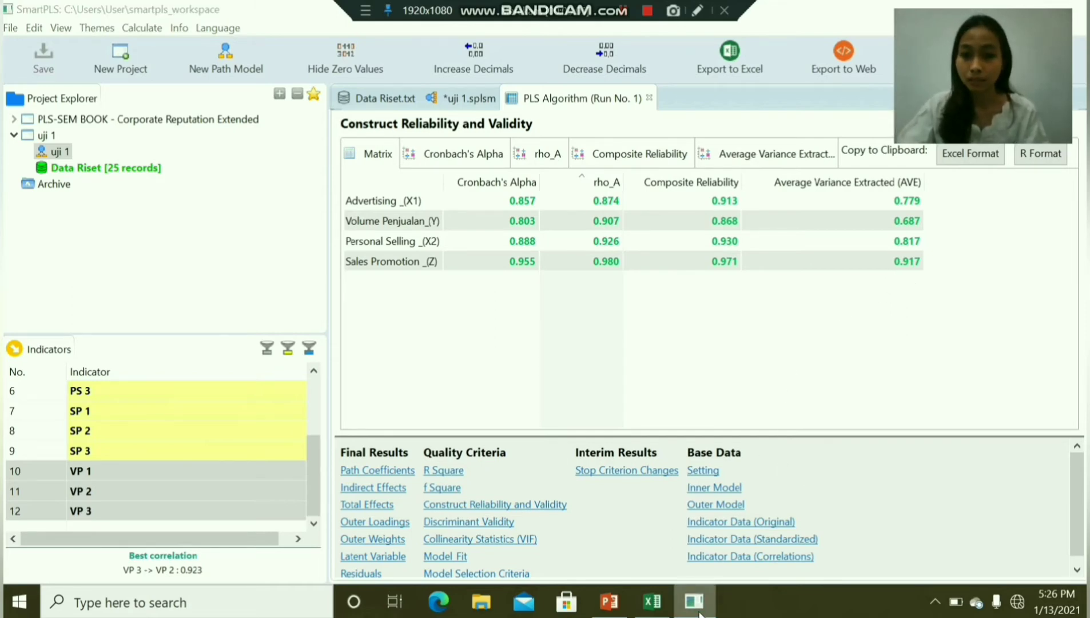
Step: Review the AVE evaluation table in PowerPoint and bring up slide 8 on discriminant validity
{"action": "left_click", "coordinate": [609, 601]}
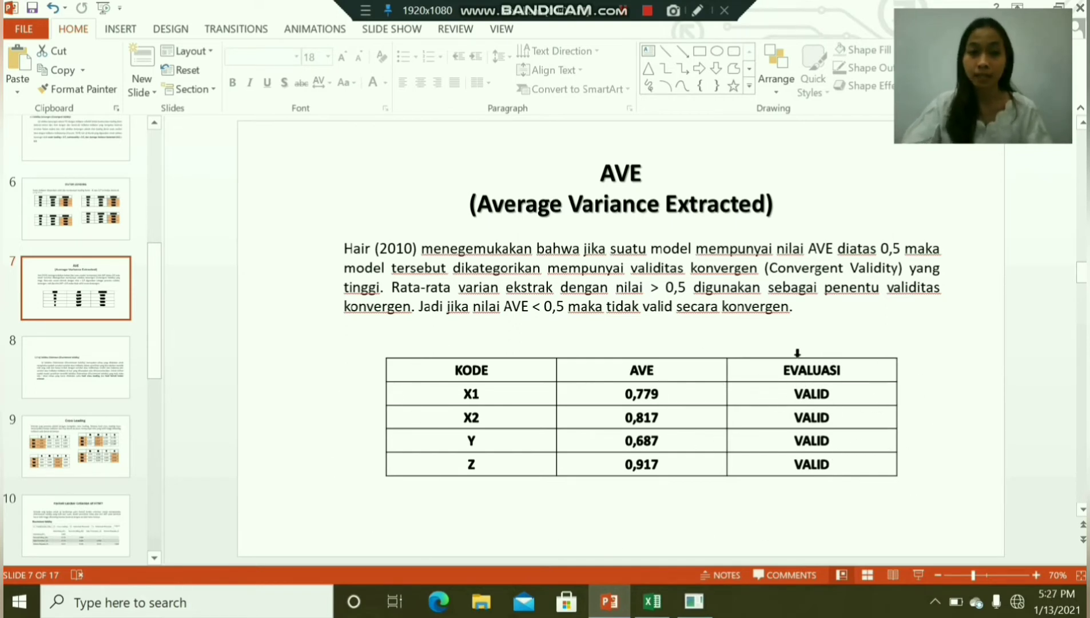
{"action": "left_click", "coordinate": [43, 357]}
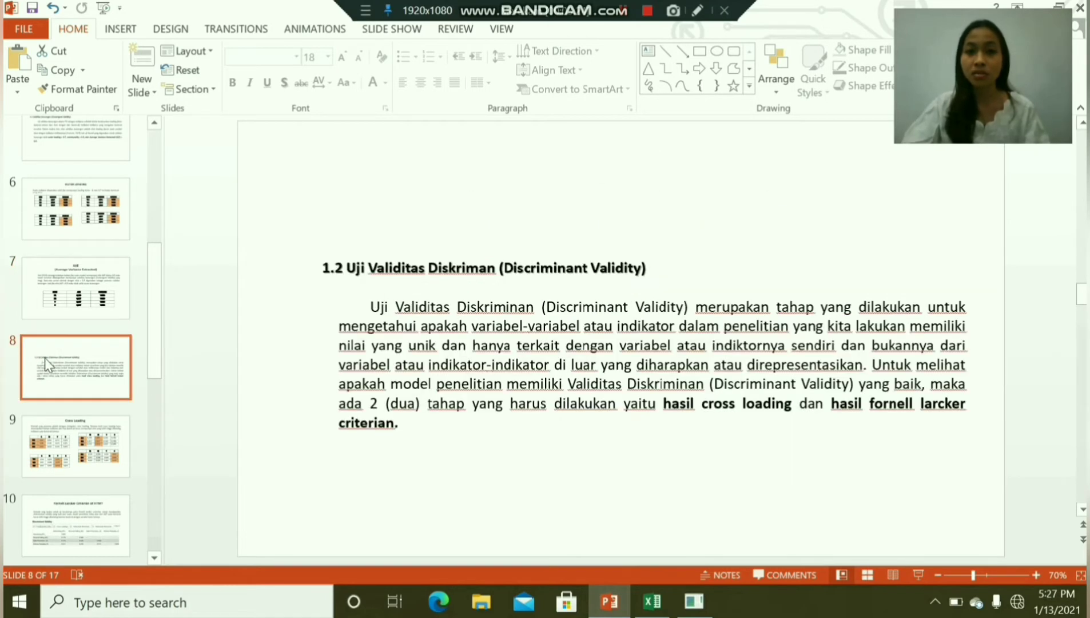
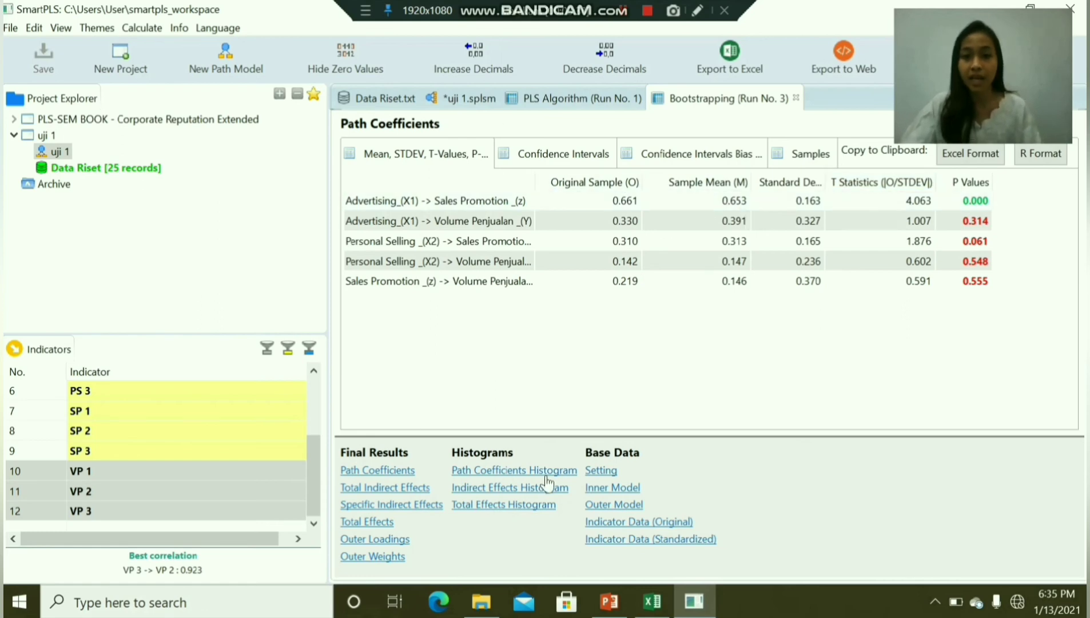
Step: Read the Uji Hipotesis slides 15 and 16 in PowerPoint and compare them with the bootstrapping path coefficients in SmartPLS
{"action": "left_click", "coordinate": [609, 600]}
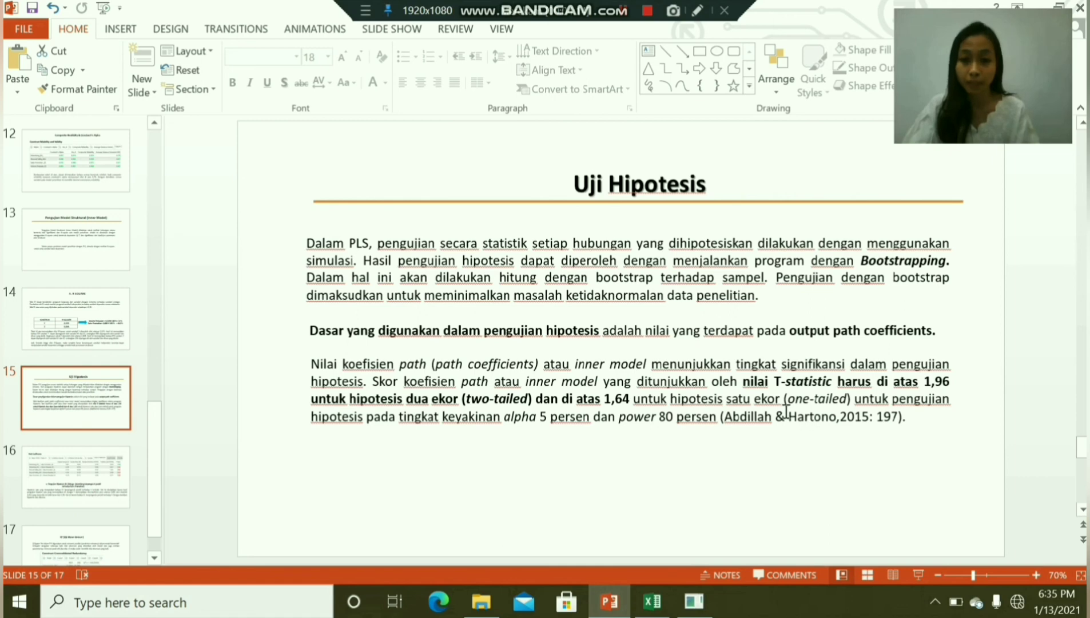
{"action": "left_click", "coordinate": [59, 492]}
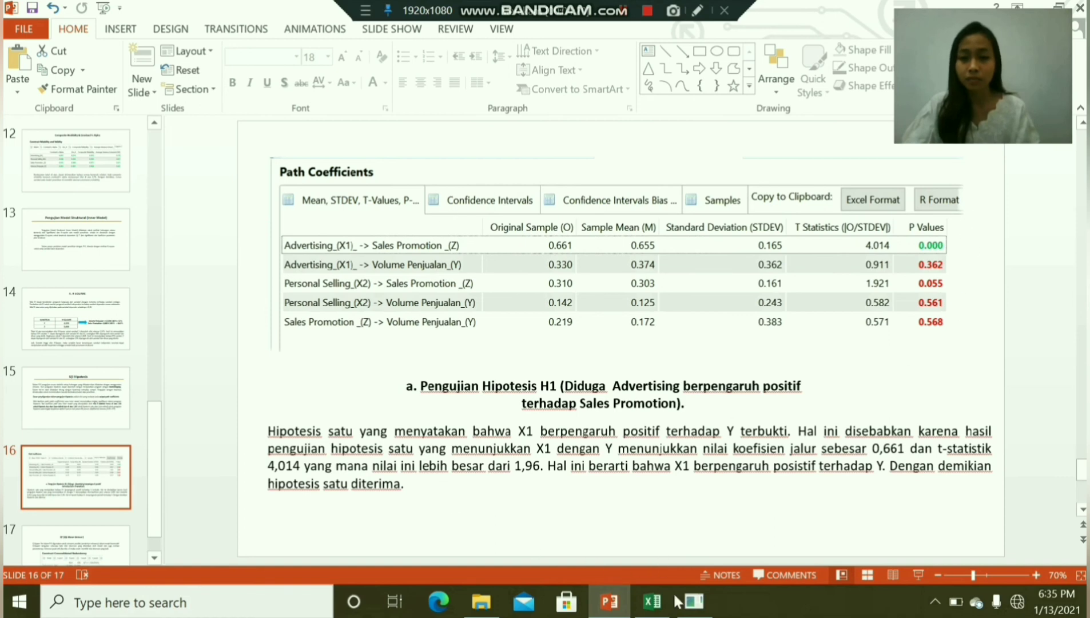
{"action": "left_click", "coordinate": [693, 601]}
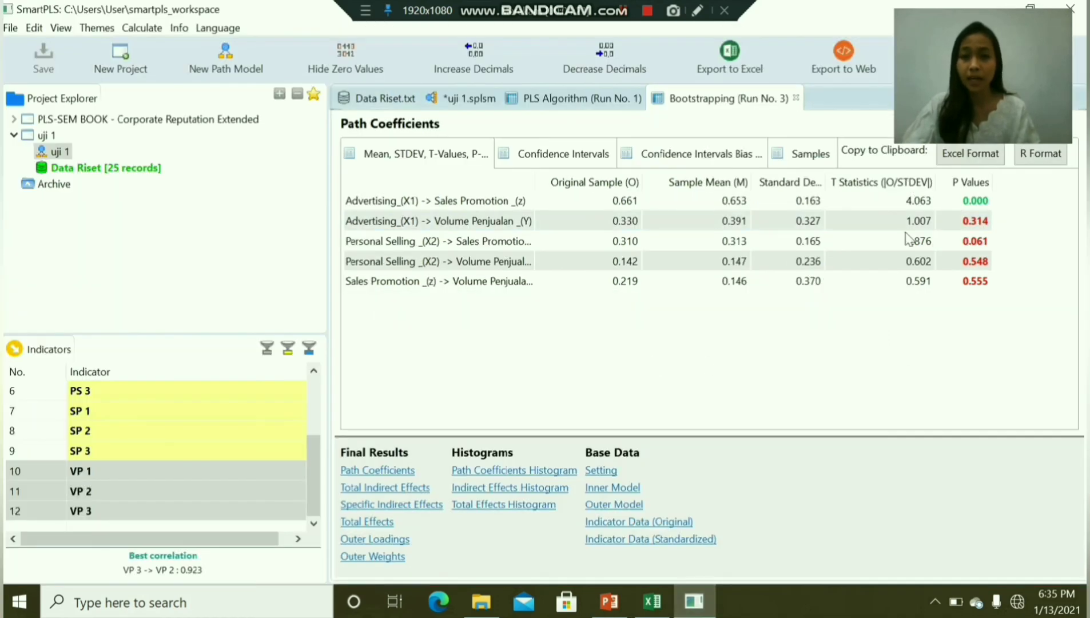
Step: Switch to PowerPoint and examine slide 17 on the Q² Stone-Geisser test
{"action": "left_click", "coordinate": [609, 599]}
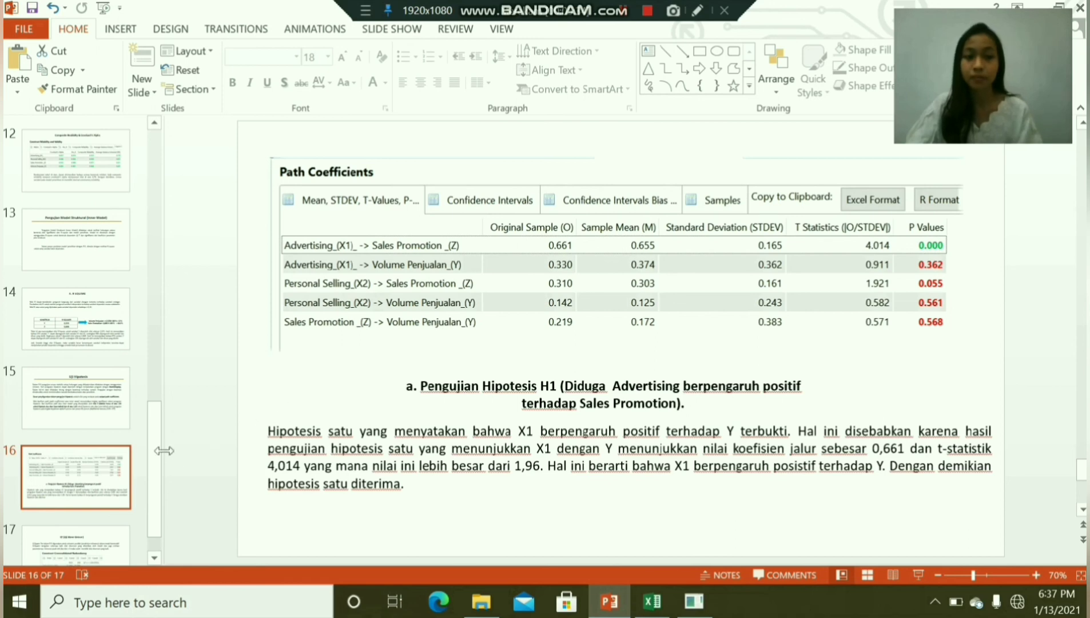
{"action": "scroll", "coordinate": [77, 505], "scroll_direction": "down", "scroll_amount": 1}
{"action": "scroll", "coordinate": [78, 505], "scroll_direction": "down", "scroll_amount": 1}
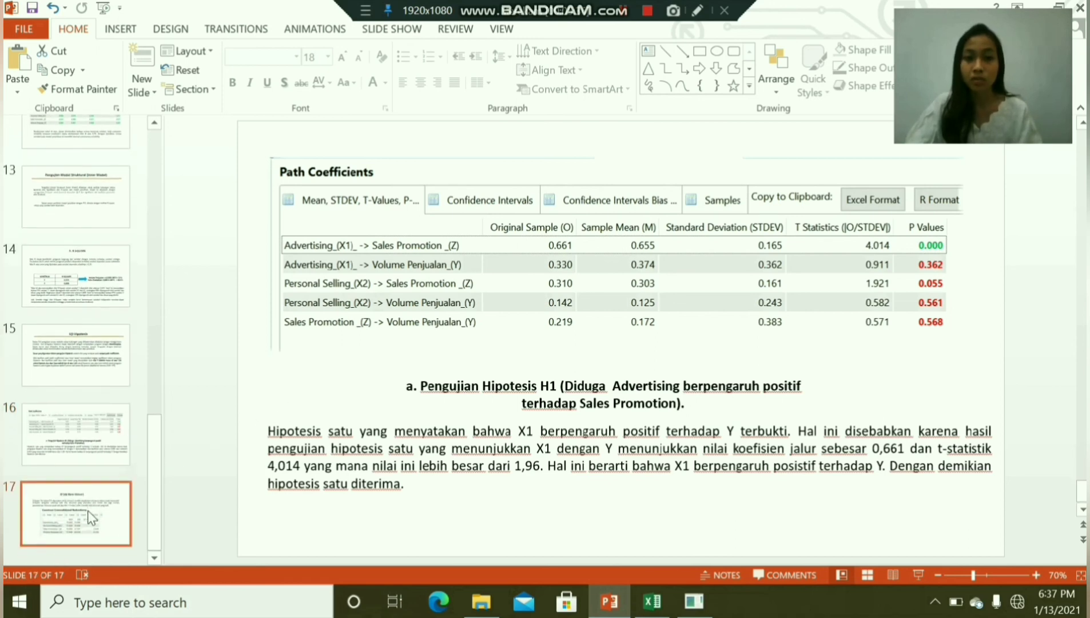
{"action": "left_click", "coordinate": [88, 510]}
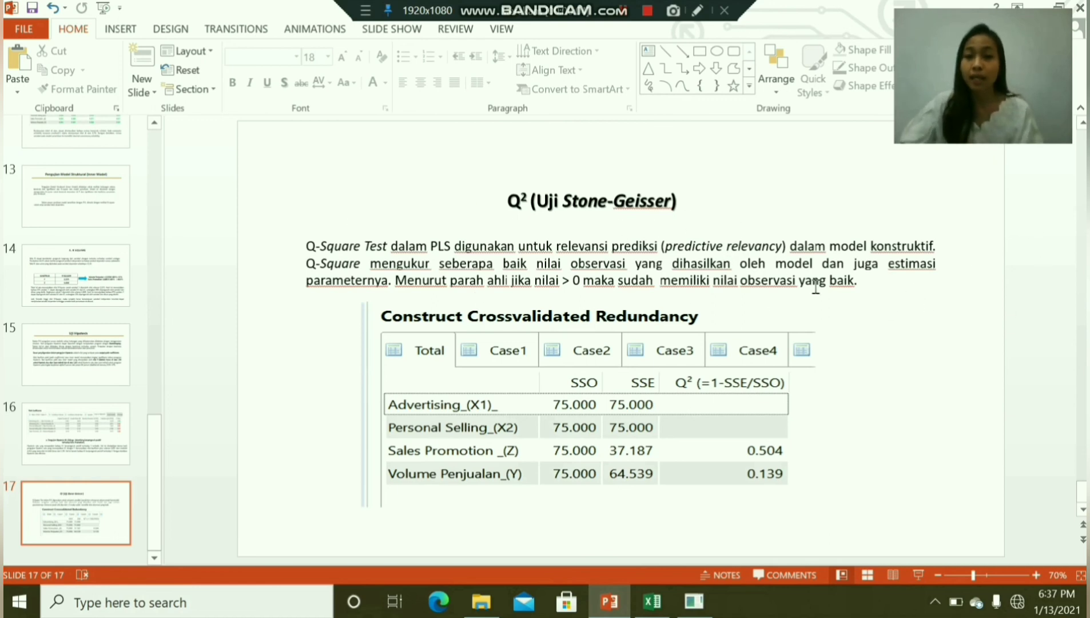
Step: Switch to SmartPLS, open the uji 1 path model and run Blindfolding with an omission distance of 7, opening the full report
{"action": "left_click", "coordinate": [696, 606]}
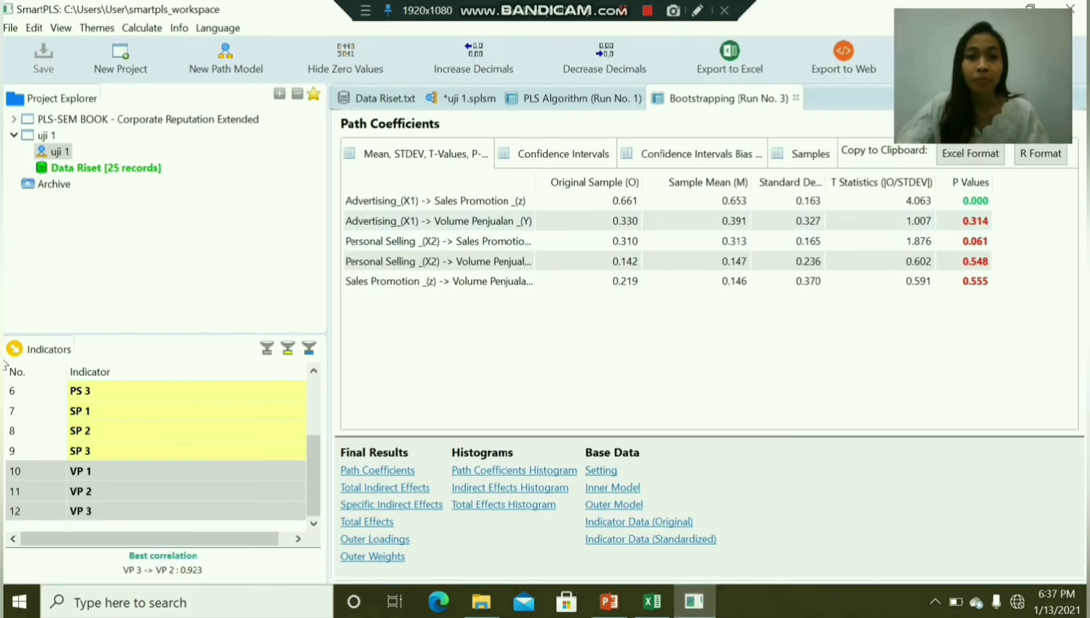
{"action": "left_click", "coordinate": [60, 152]}
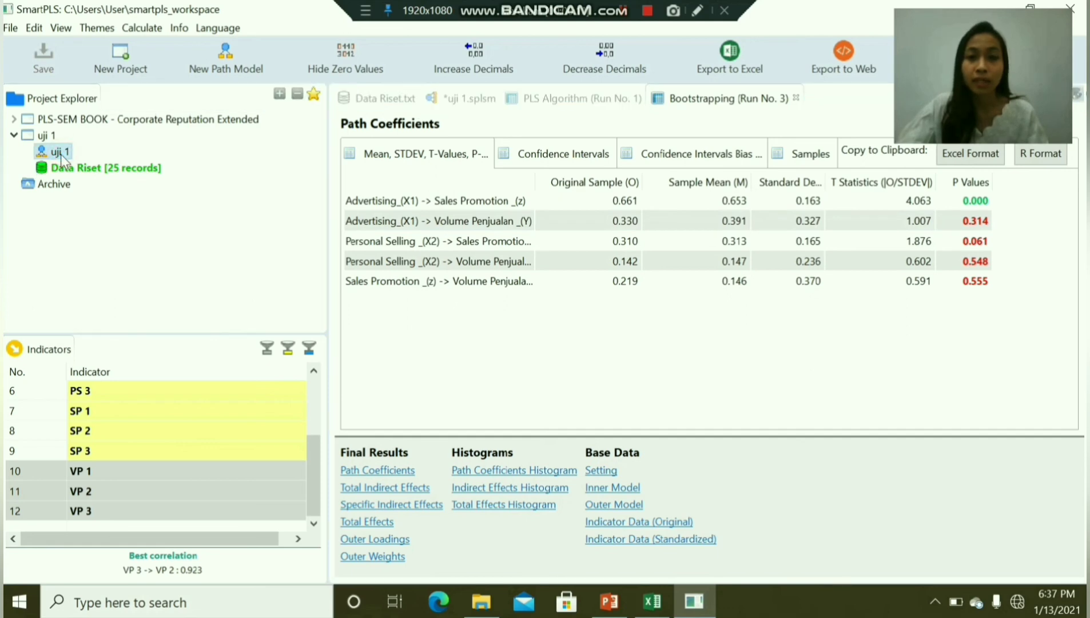
{"action": "double_click", "coordinate": [60, 152]}
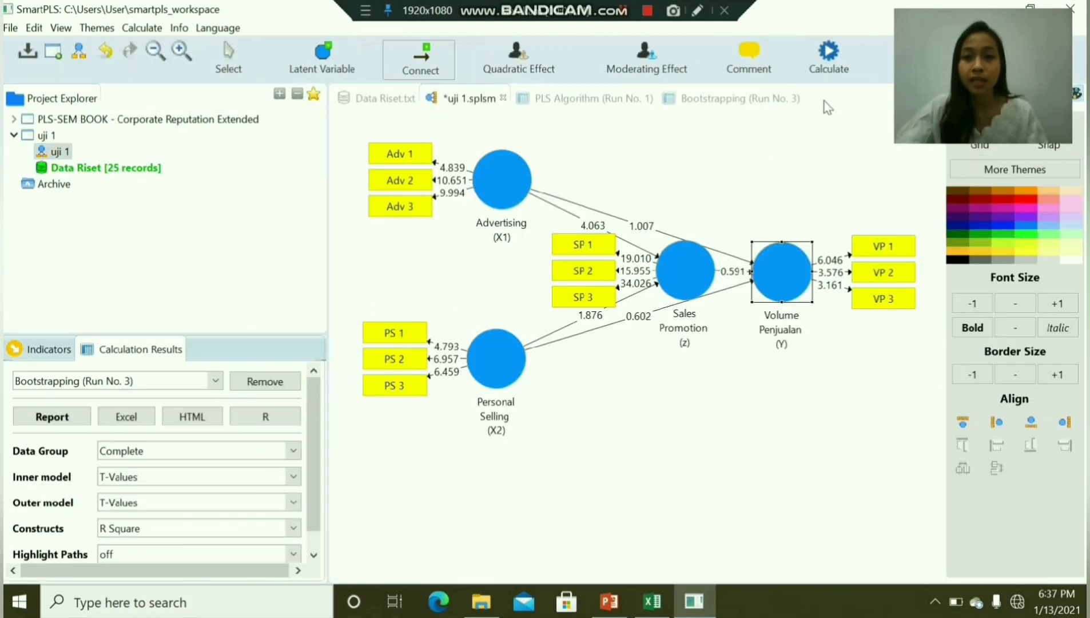
{"action": "left_click", "coordinate": [825, 63]}
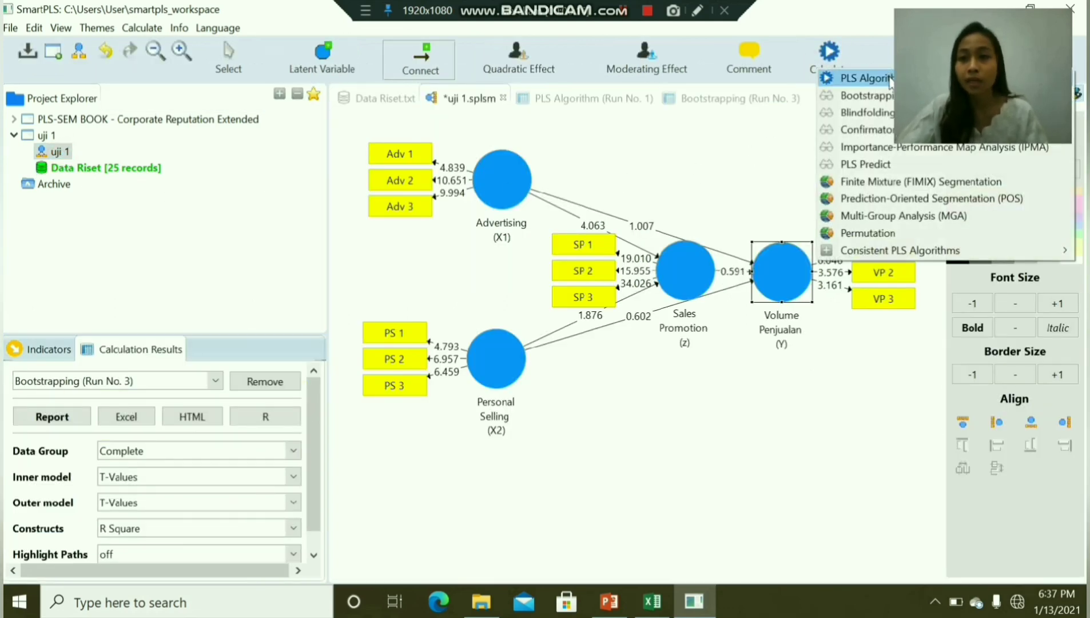
{"action": "left_click", "coordinate": [888, 111]}
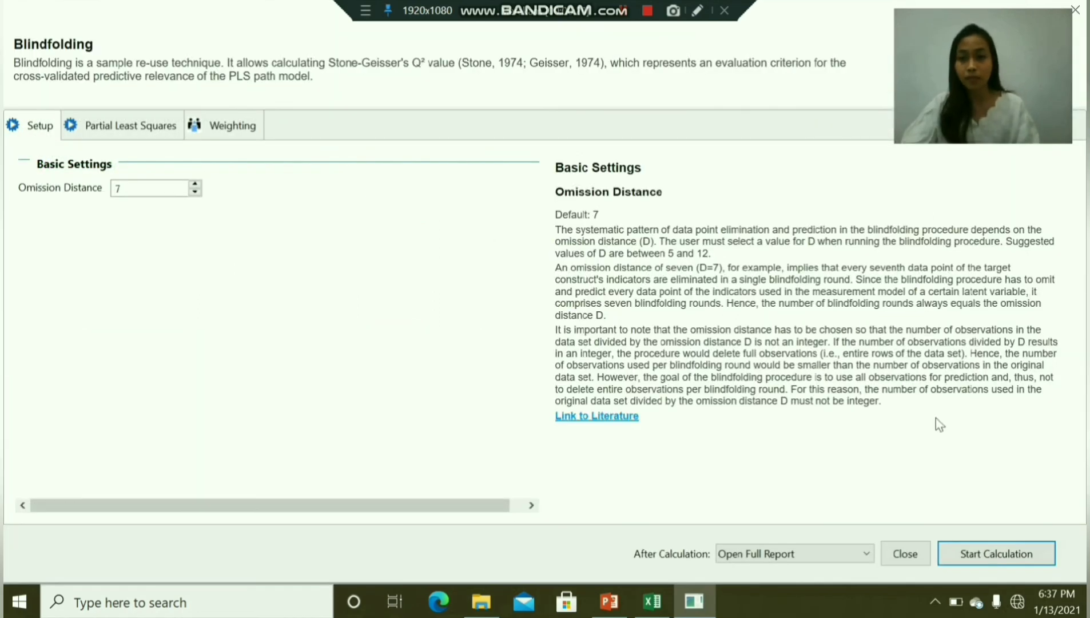
{"action": "left_click", "coordinate": [1007, 556]}
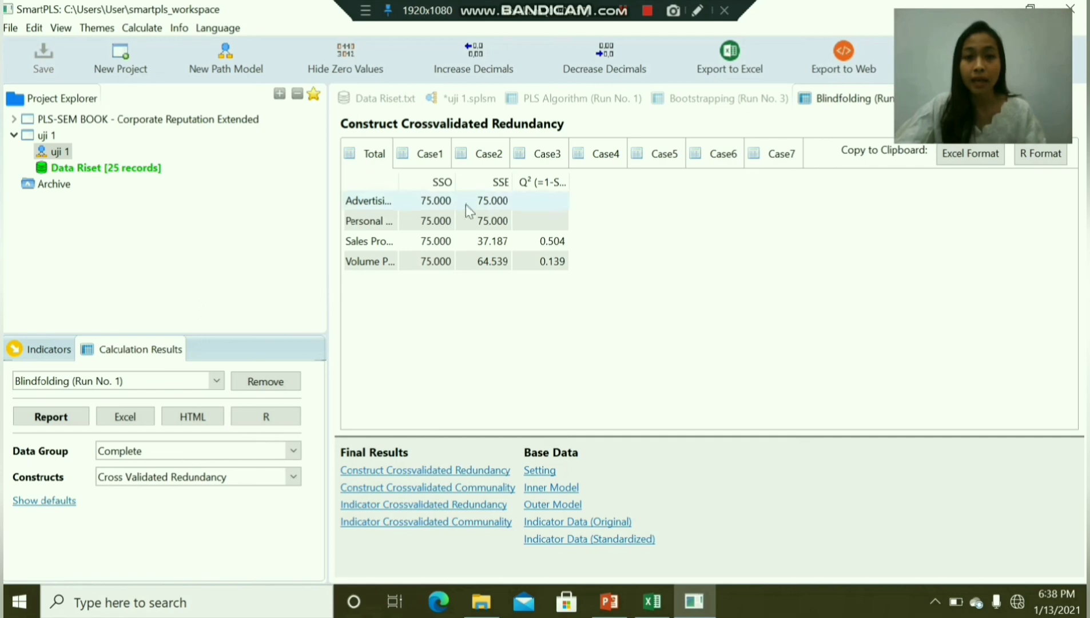
Step: Widen the construct name column of the Construct Crossvalidated Redundancy table and compare its values with the Q² slide in PowerPoint
{"action": "left_click", "coordinate": [395, 186]}
{"action": "left_click_drag", "start_coordinate": [444, 186], "coordinate": [455, 185]}
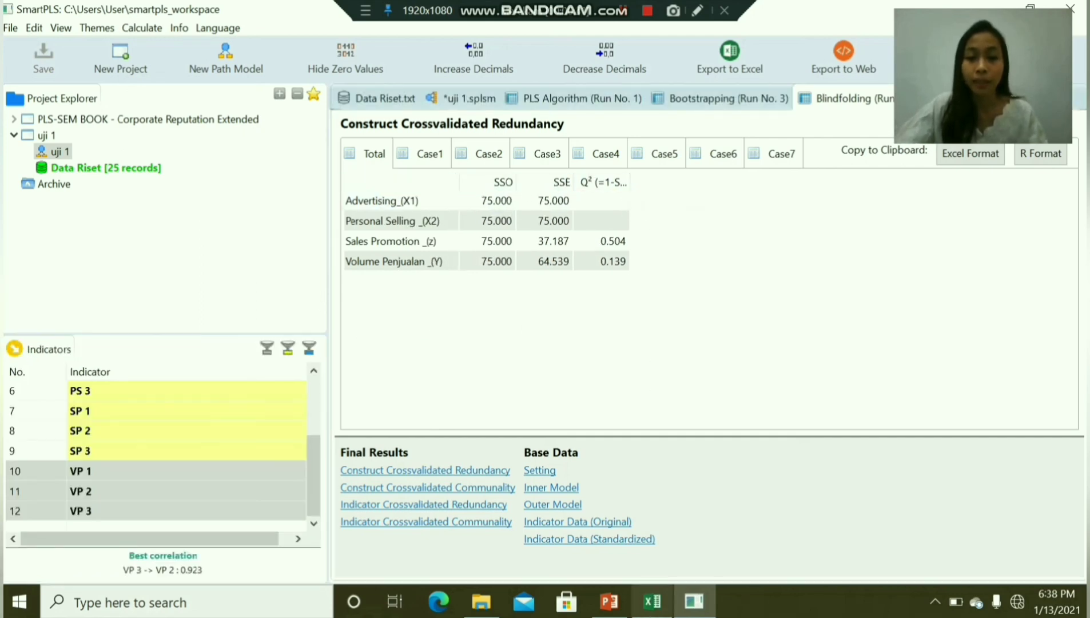
{"action": "left_click", "coordinate": [622, 615]}
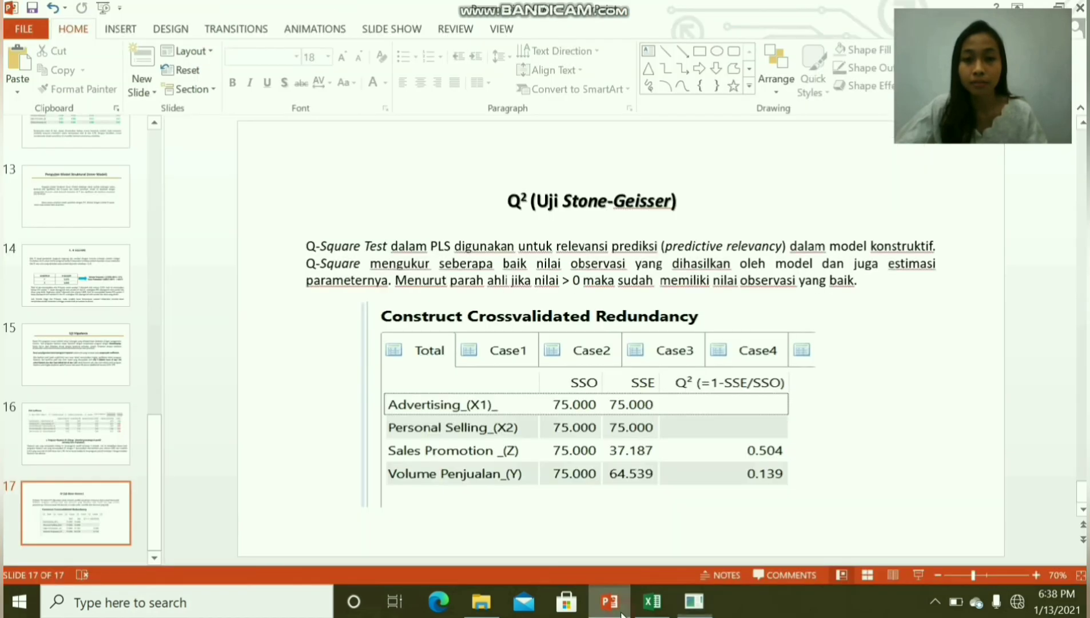